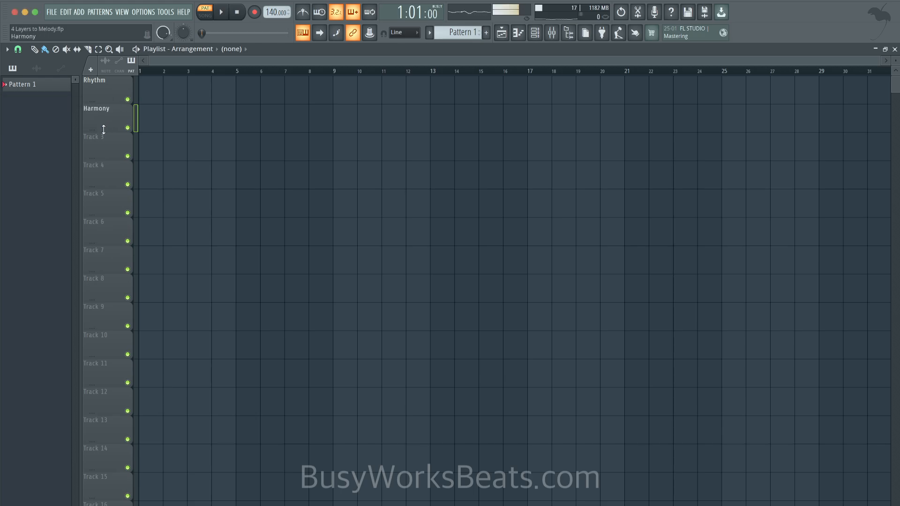
# Rename playlist track 3 as Topline.
pyautogui.rightClick(104, 136)
pyautogui.click(103, 141)
pyautogui.write('Topl')
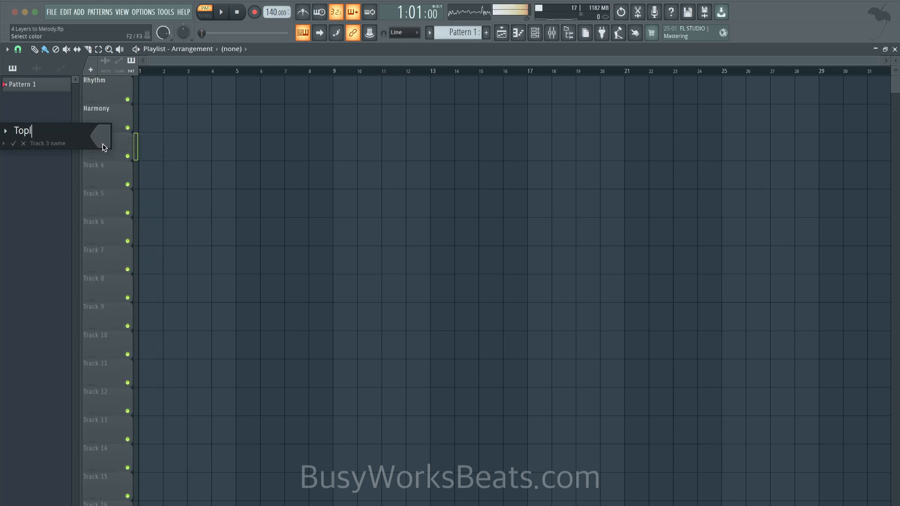
pyautogui.write('ine')
pyautogui.press('Return')
# Rename playlist track 4 as Contrast.
pyautogui.rightClick(97, 174)
pyautogui.click(100, 177)
pyautogui.write('Cont')
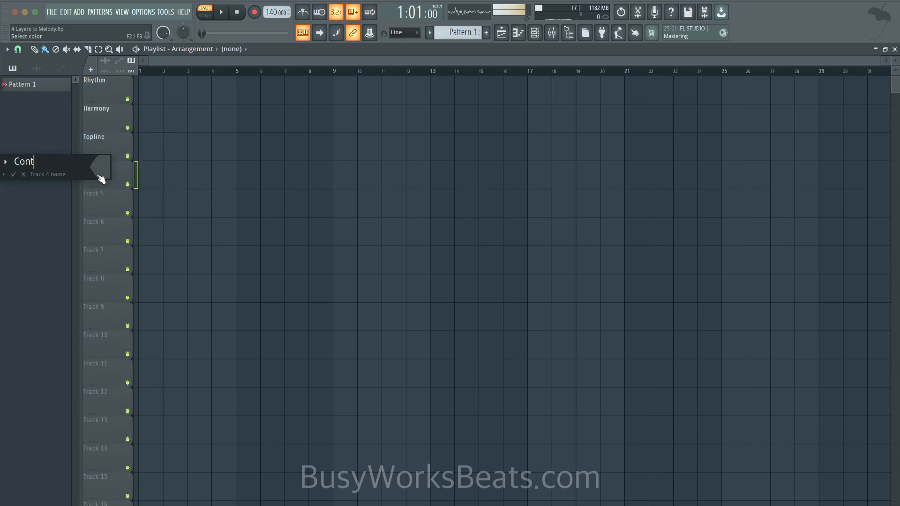
pyautogui.write('rast')
pyautogui.press('Return')
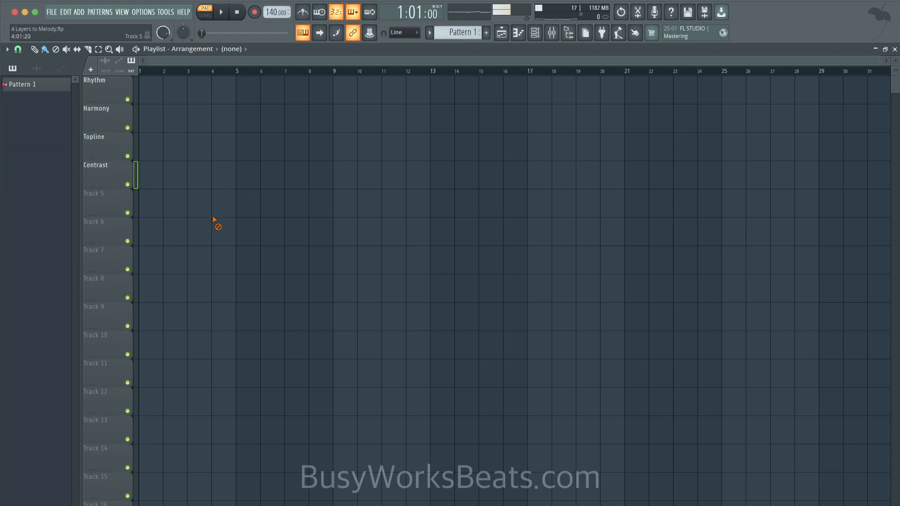
pyautogui.click(535, 33)
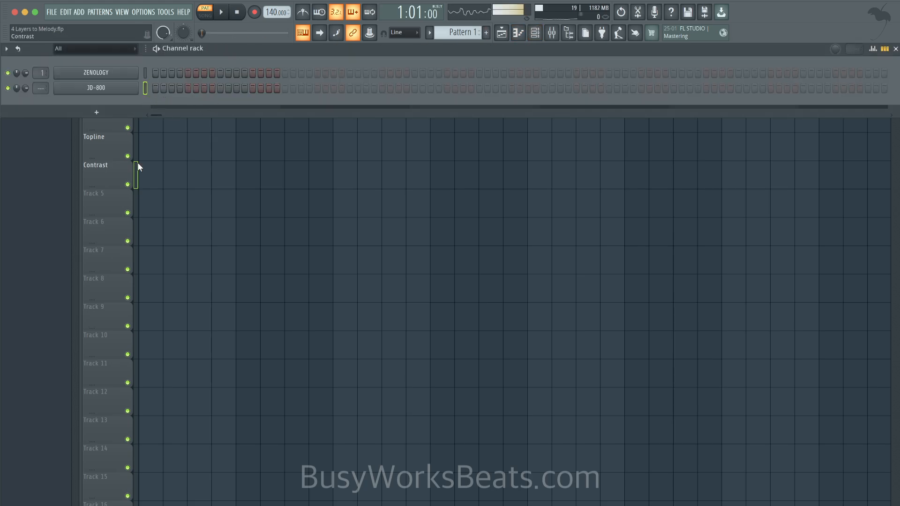
pyautogui.press('F6')
pyautogui.click(140, 117)
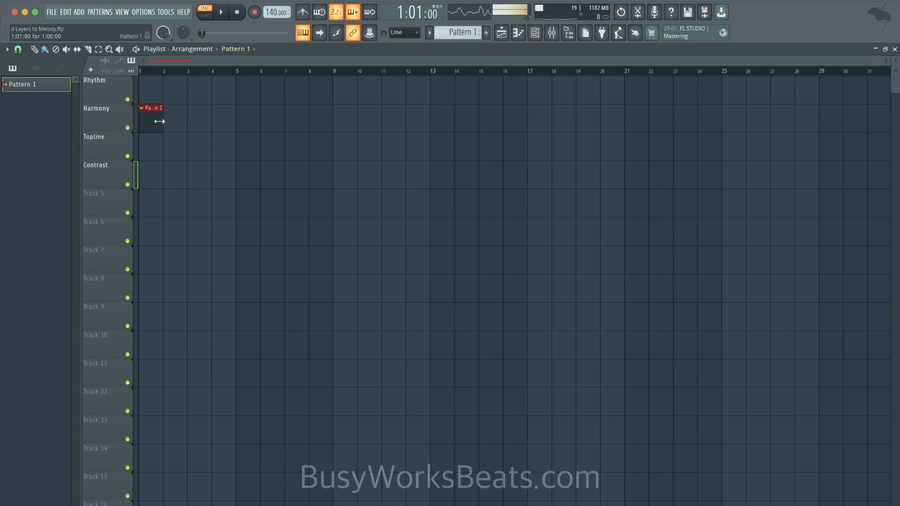
pyautogui.rightClick(159, 120)
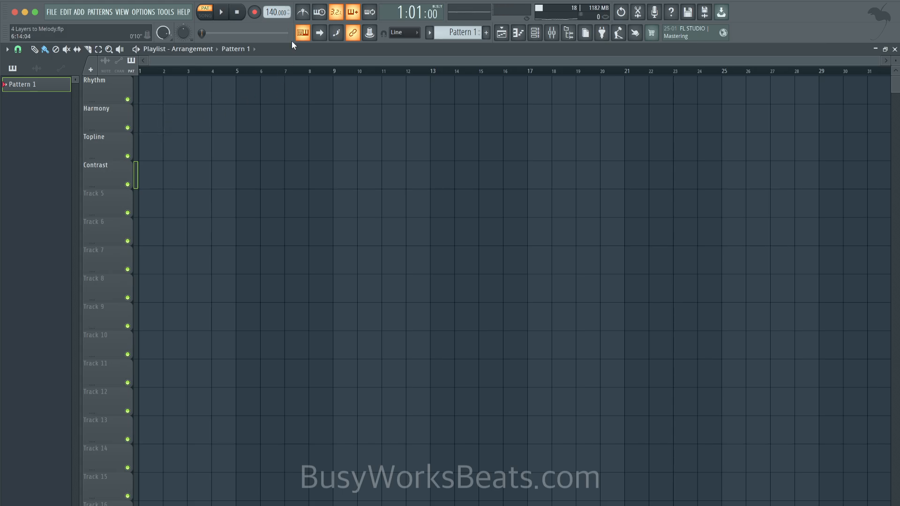
# Turn on the metronome and briefly test playback with the channel rack shown.
pyautogui.click(304, 13)
pyautogui.moveTo(276, 12); pyautogui.dragTo(275, 15)
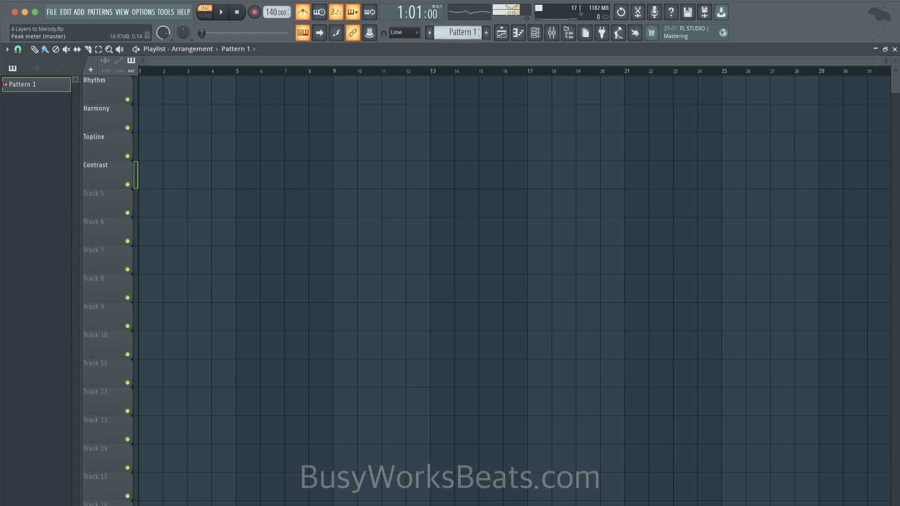
pyautogui.press('F6')
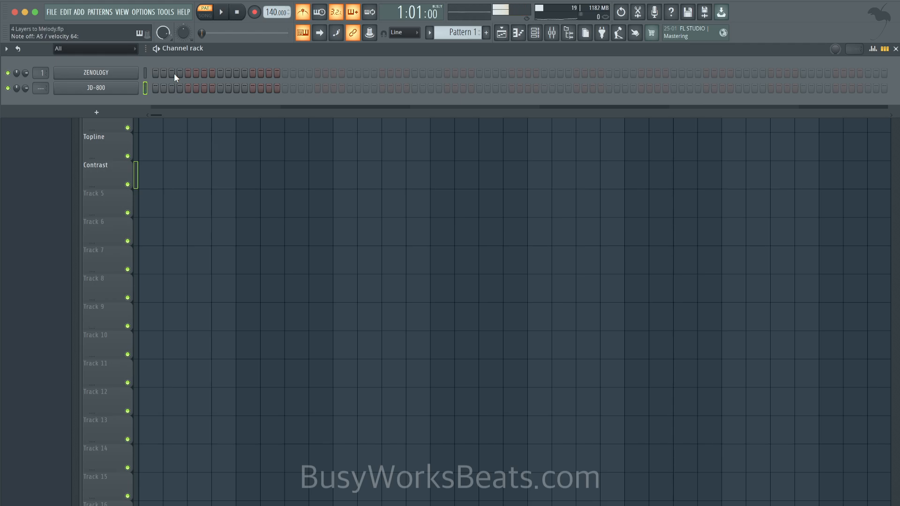
pyautogui.press('space')
pyautogui.press('space')
# Record a JD-800 chord performance of about 25 bars into Pattern 1, capturing notes and automation.
pyautogui.click(259, 13)
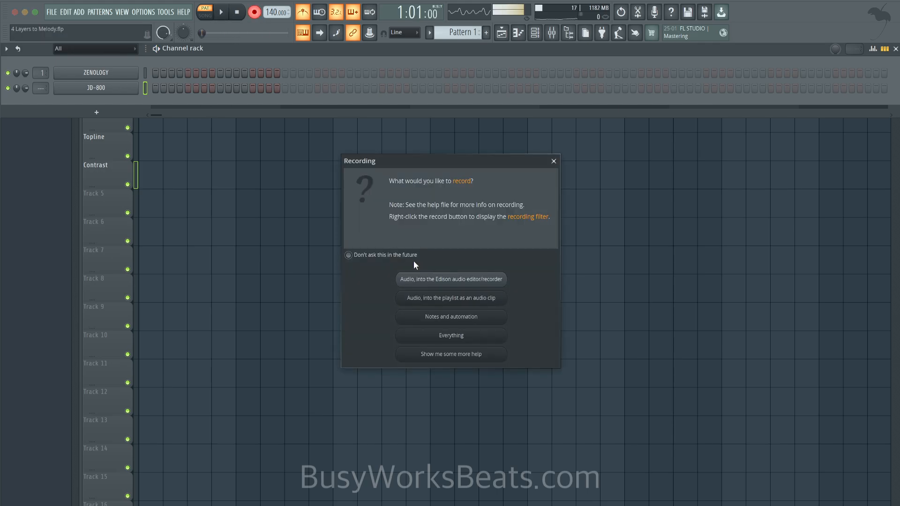
pyautogui.click(427, 313)
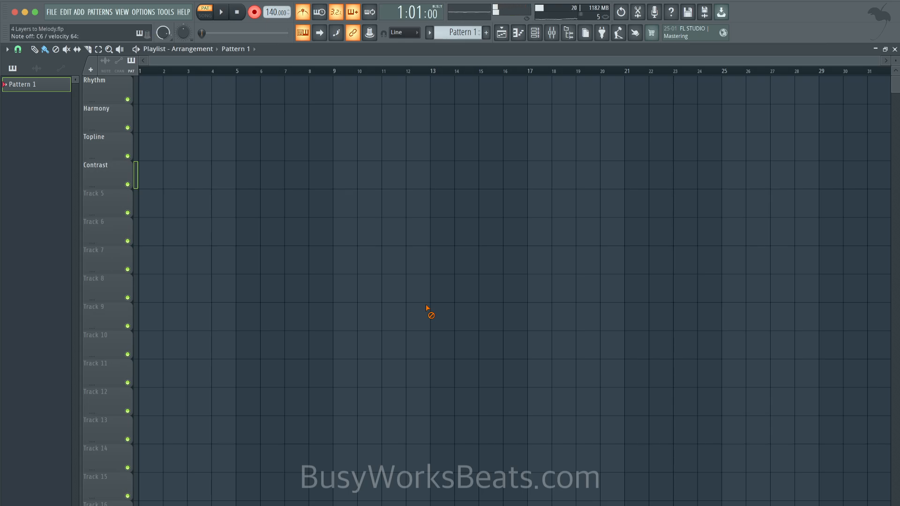
pyautogui.press('space')
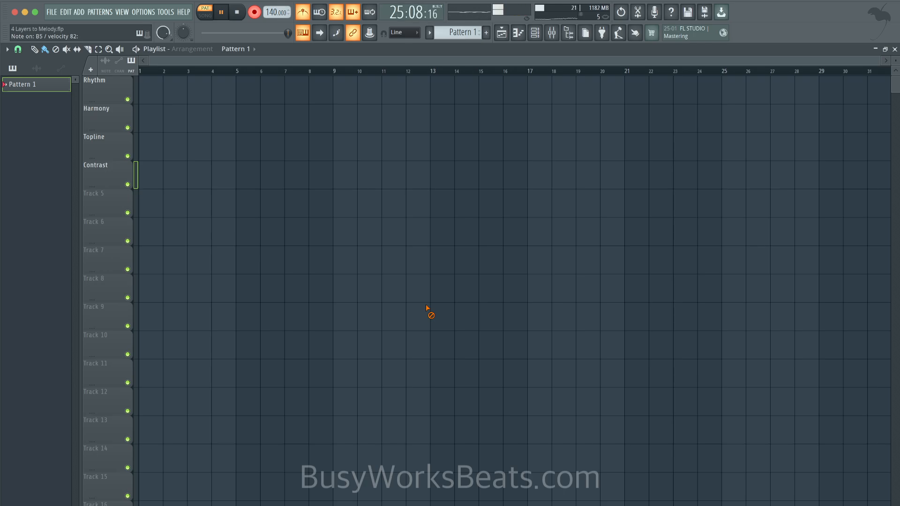
pyautogui.press('space')
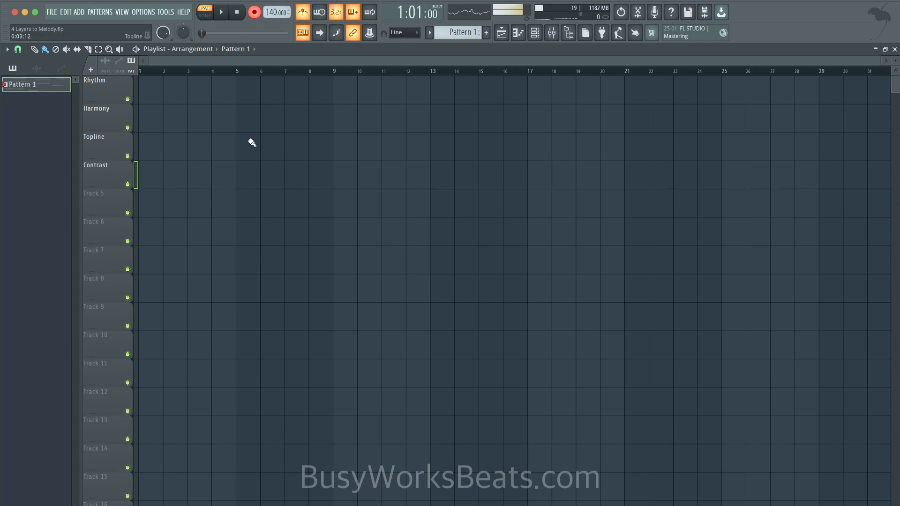
# Switch to song mode and place the full-length Pattern 1 clip at bar 1 of the Harmony track.
pyautogui.press('l')
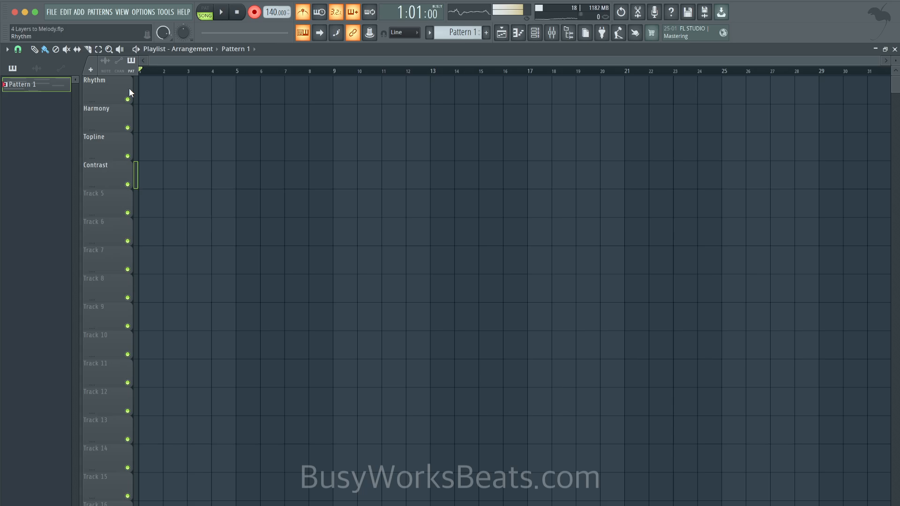
pyautogui.click(140, 117)
pyautogui.moveTo(163, 121); pyautogui.dragTo(722, 151)
# Open the recorded pattern's notes in the piano roll and shorten the five-note chord in bar 18 to end just before bar 20.
pyautogui.doubleClick(654, 115)
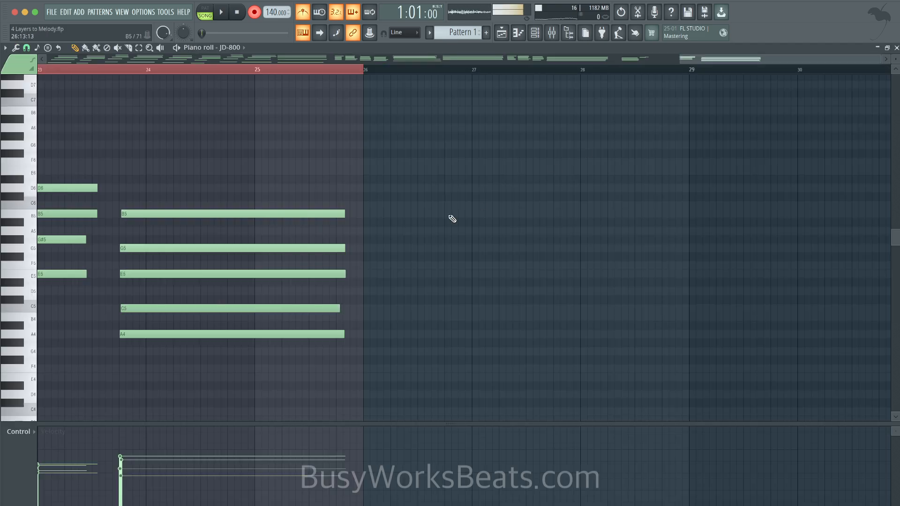
pyautogui.hscroll(-10, 452, 219)
pyautogui.scroll(-2, 452, 219)
pyautogui.scroll(-2, 452, 218)
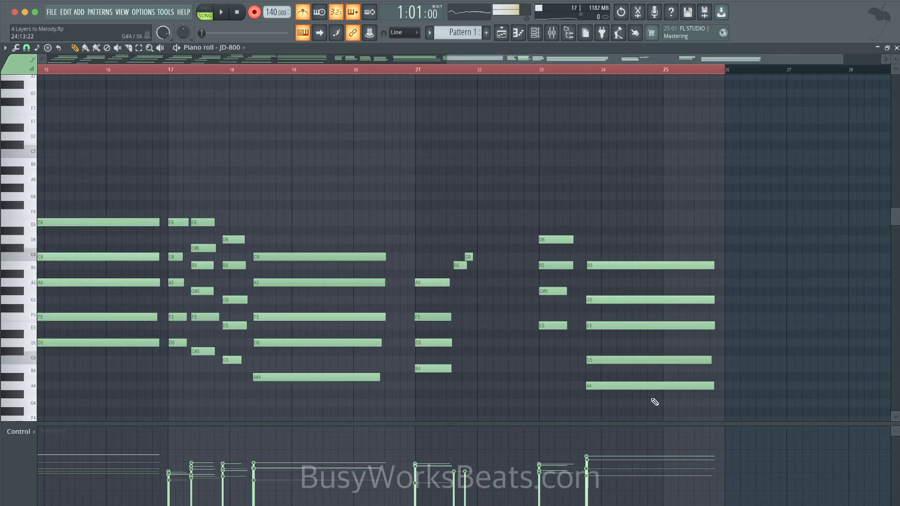
pyautogui.moveTo(654, 402); pyautogui.dragTo(439, 197)
pyautogui.press('space')
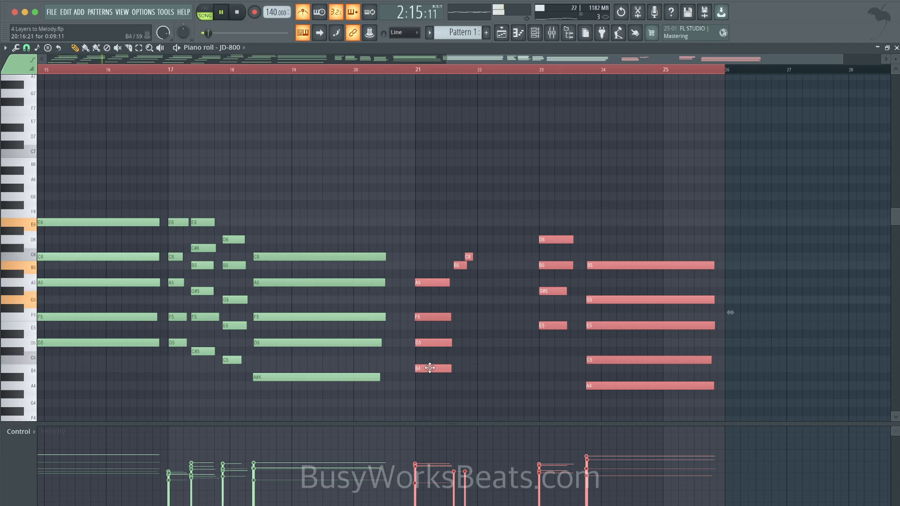
pyautogui.click(375, 412)
pyautogui.moveTo(375, 412); pyautogui.dragTo(351, 254)
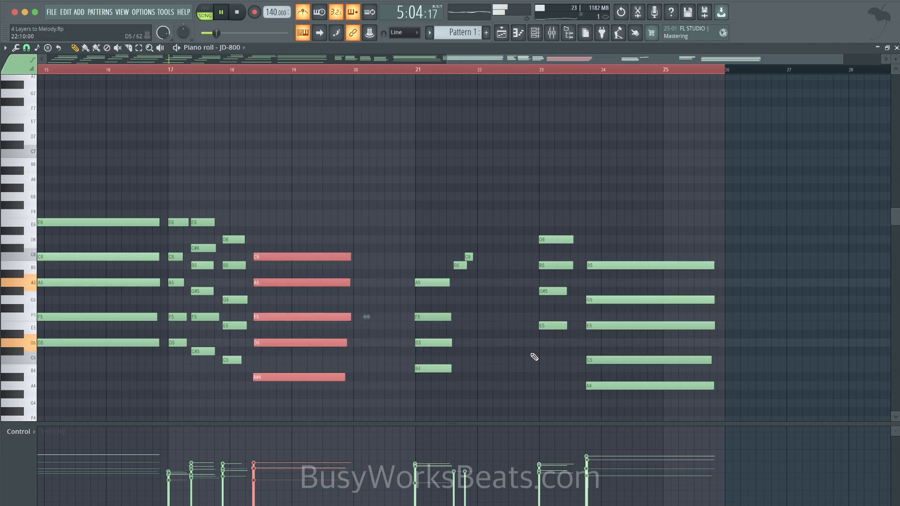
# Move the last two chords from bar 23 to bar 22, and shift the whole closing phrase from bar 21 to bar 20.
pyautogui.moveTo(537, 228); pyautogui.dragTo(398, 243)
pyautogui.moveTo(608, 202); pyautogui.dragTo(402, 398)
pyautogui.hscroll(-2, 409, 385)
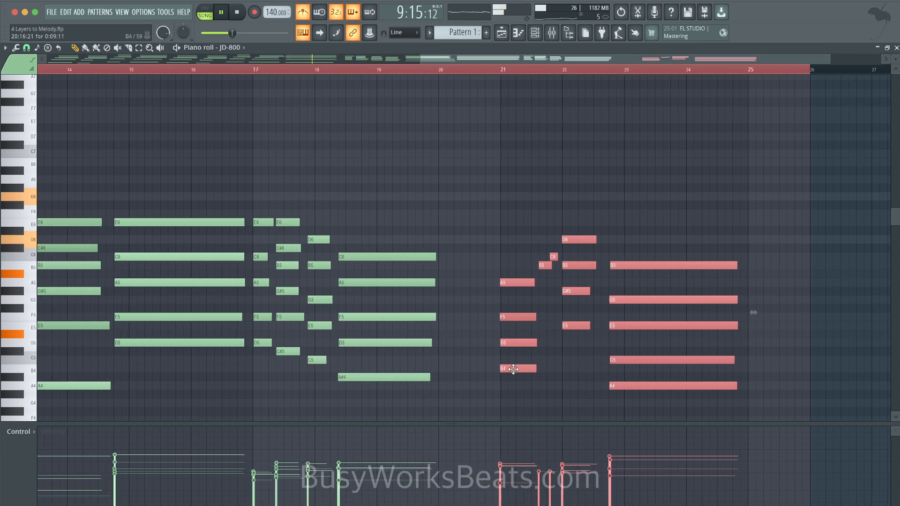
pyautogui.moveTo(513, 369); pyautogui.dragTo(456, 366)
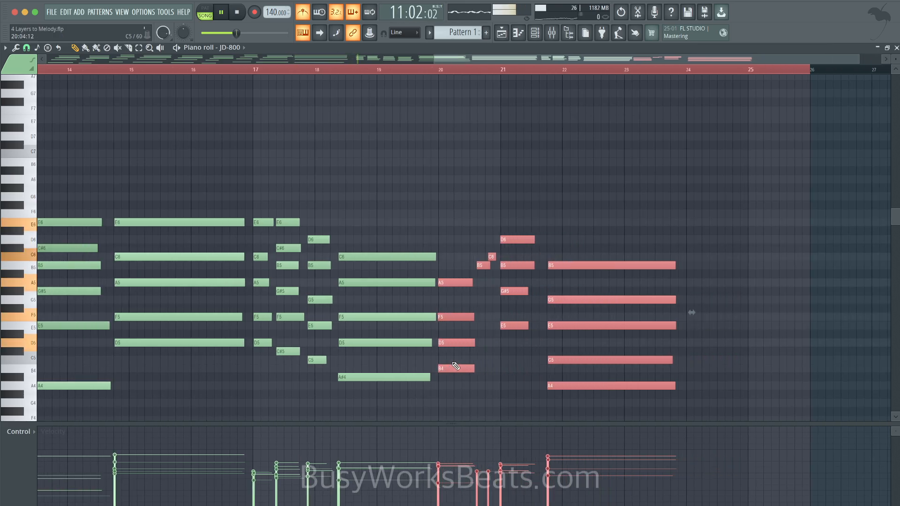
# Follow the playback from bar 12 to bar 19 to check the timing leading into the moved closing phrase.
pyautogui.hscroll(-2, 449, 373)
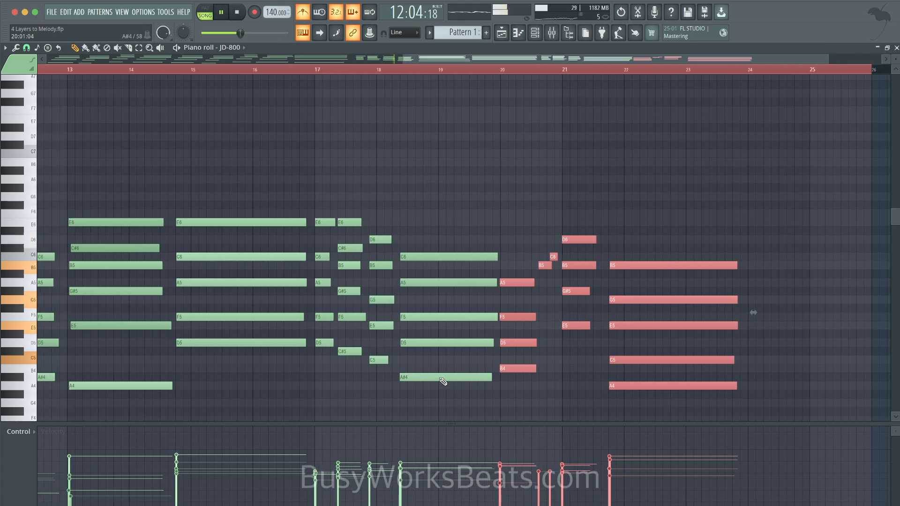
pyautogui.hscroll(2, 442, 381)
pyautogui.hscroll(-2, 442, 381)
pyautogui.hscroll(2, 442, 381)
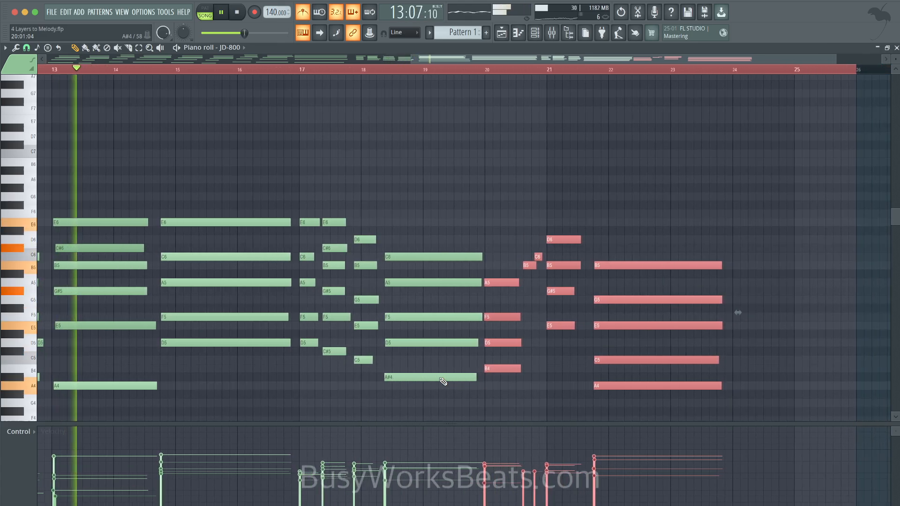
pyautogui.hscroll(1, 443, 381)
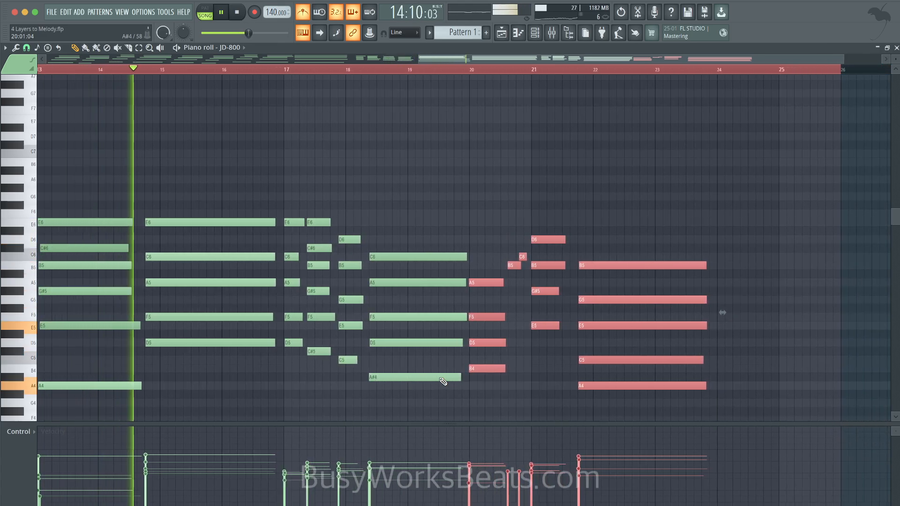
pyautogui.hscroll(2, 442, 382)
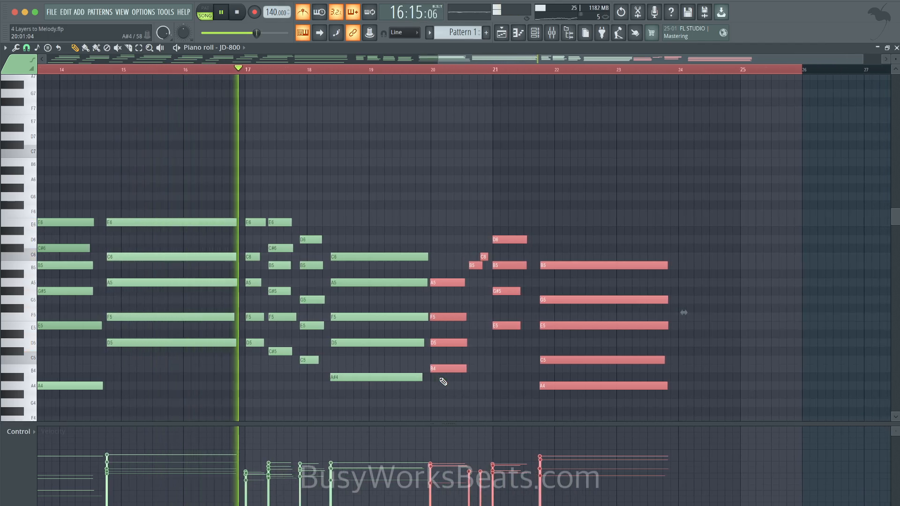
pyautogui.hscroll(2, 443, 381)
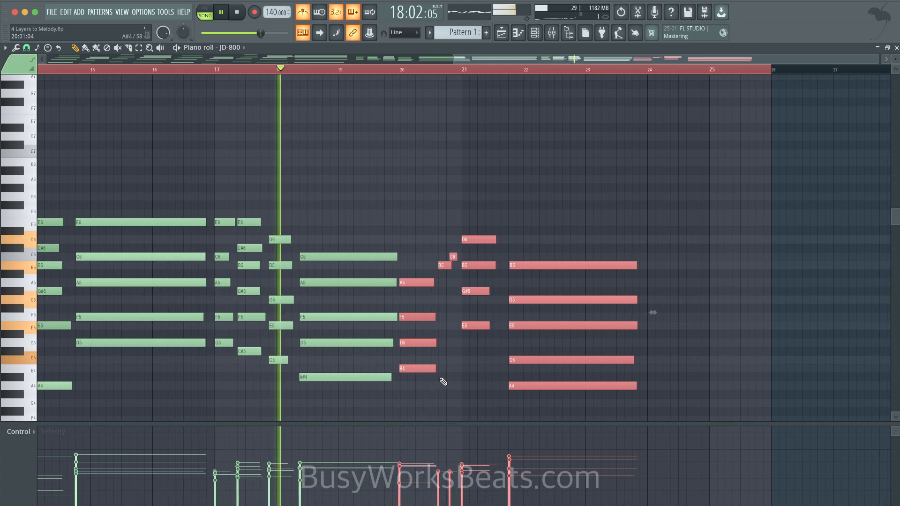
pyautogui.hscroll(1, 443, 382)
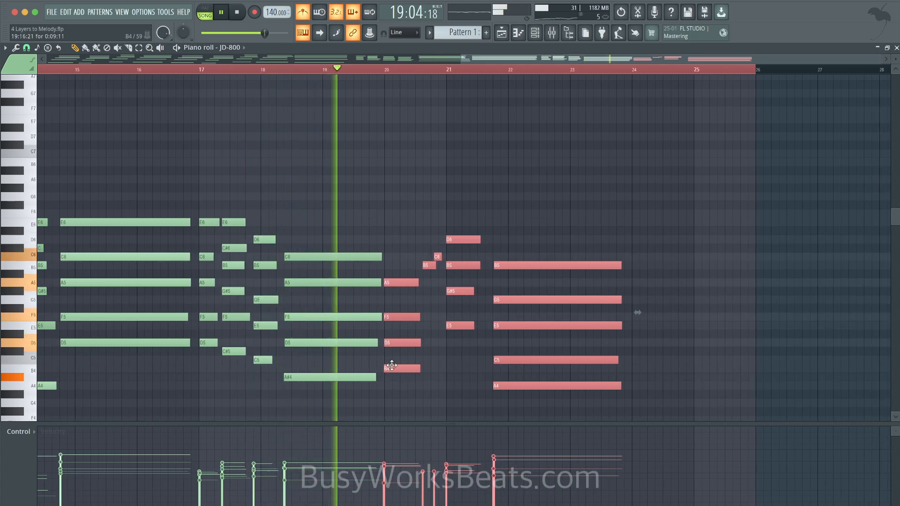
# Move the closing phrase about half a bar later to mid-bar 20 and lengthen the five-note chord in bar 18 to nearly reach it.
pyautogui.moveTo(392, 365); pyautogui.dragTo(435, 368)
pyautogui.press('space')
pyautogui.hotkey('ctrl', 'z')
pyautogui.press('space')
pyautogui.moveTo(382, 384); pyautogui.dragTo(408, 256)
pyautogui.press('space')
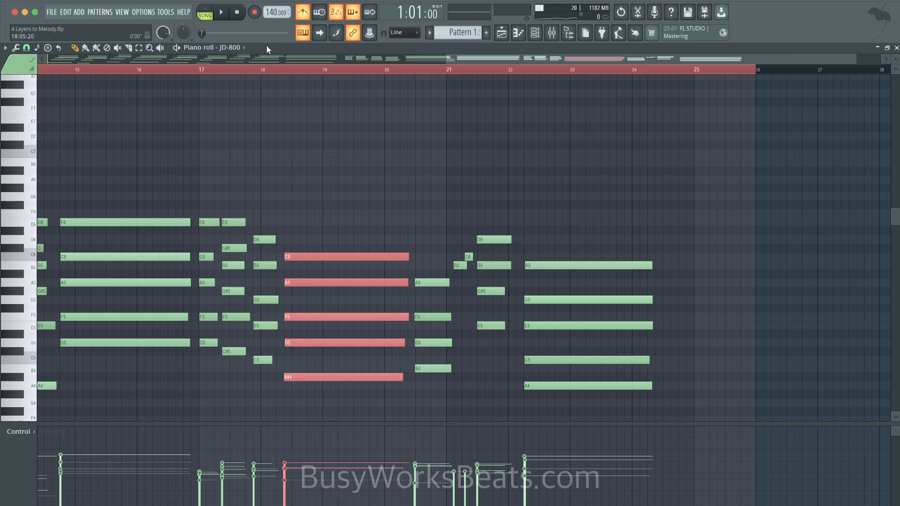
# Play the adjusted ending from bar 18 and examine the full chord progression from bar 1 in the piano roll.
pyautogui.press('space')
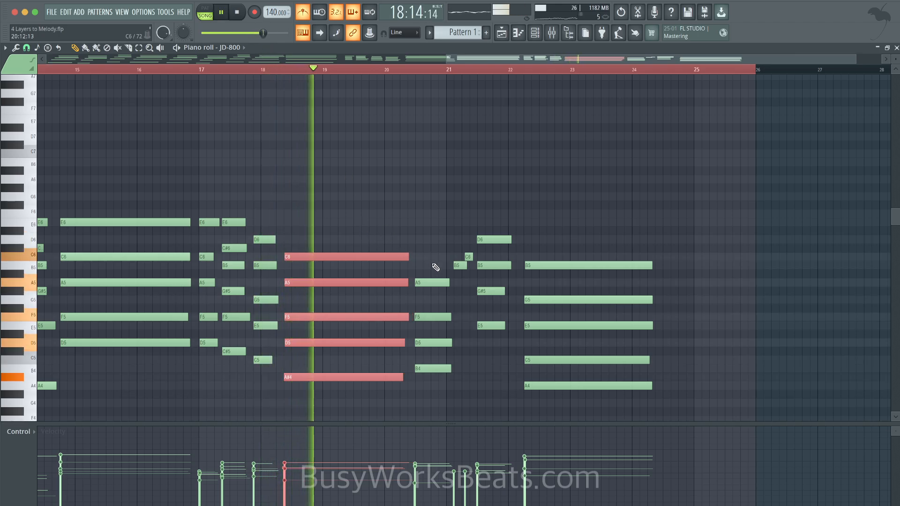
pyautogui.moveTo(426, 228); pyautogui.dragTo(634, 396)
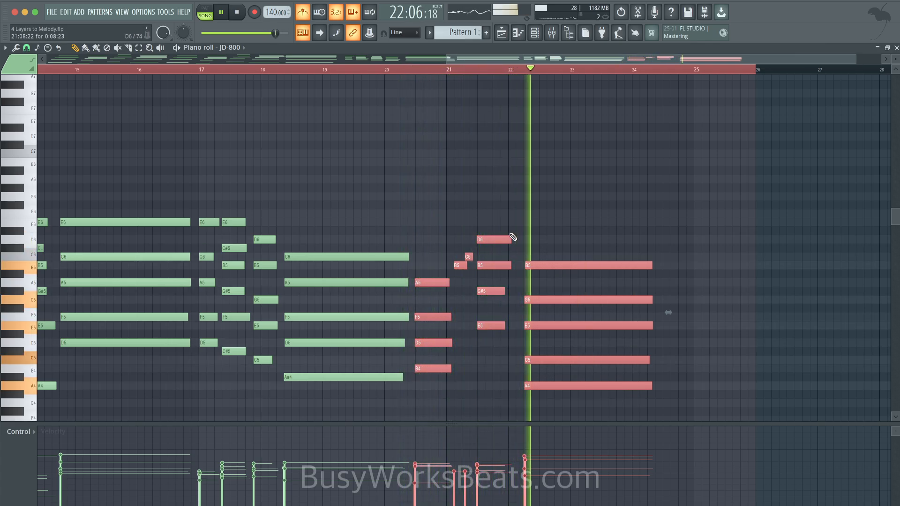
pyautogui.moveTo(647, 237); pyautogui.dragTo(638, 382)
pyautogui.press('space')
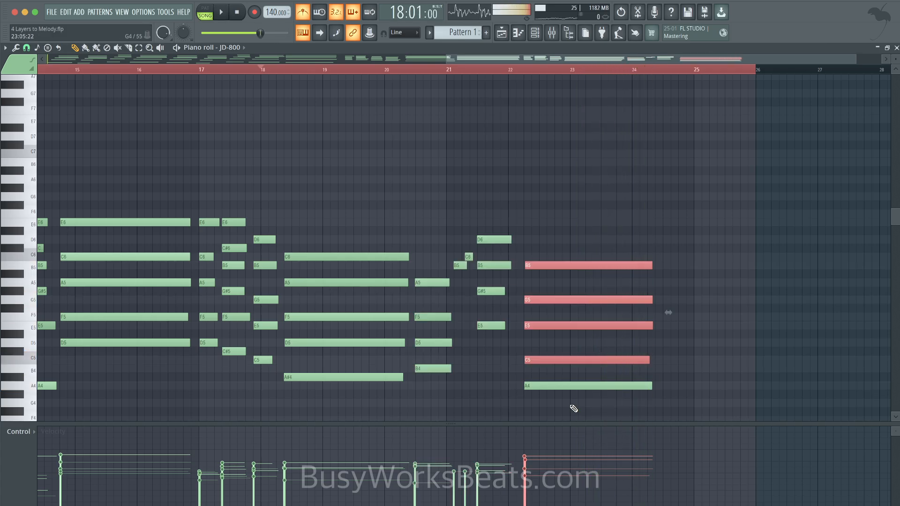
pyautogui.moveTo(332, 256); pyautogui.dragTo(634, 427)
pyautogui.click(490, 387)
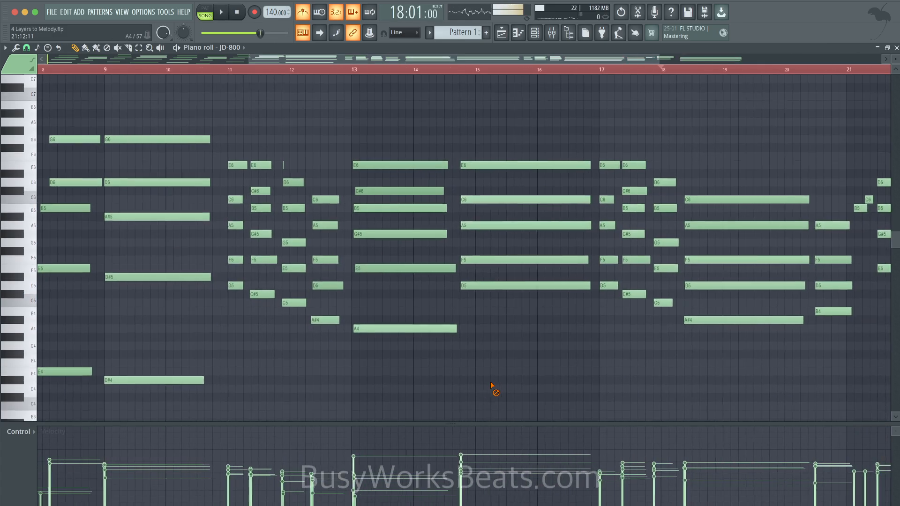
pyautogui.hscroll(-9, 491, 383)
pyautogui.scroll(-5, 490, 382)
pyautogui.scroll(-2, 491, 383)
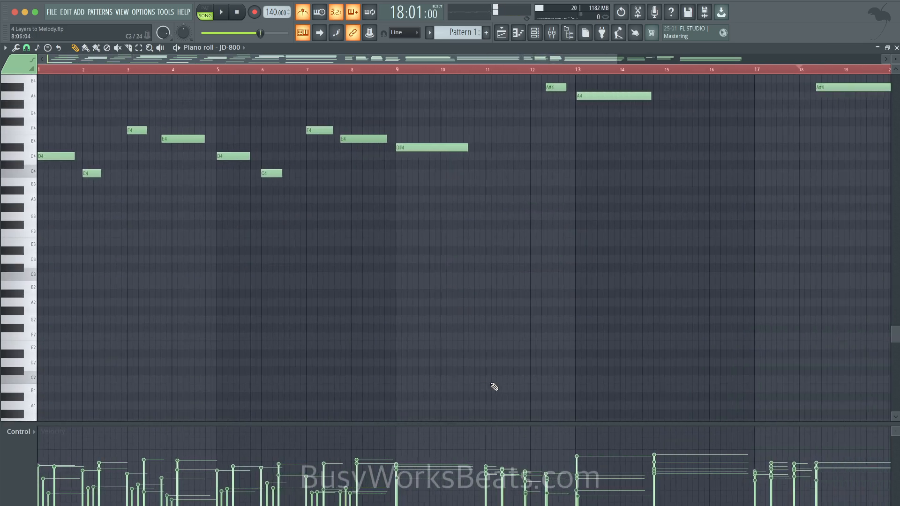
pyautogui.scroll(5, 494, 386)
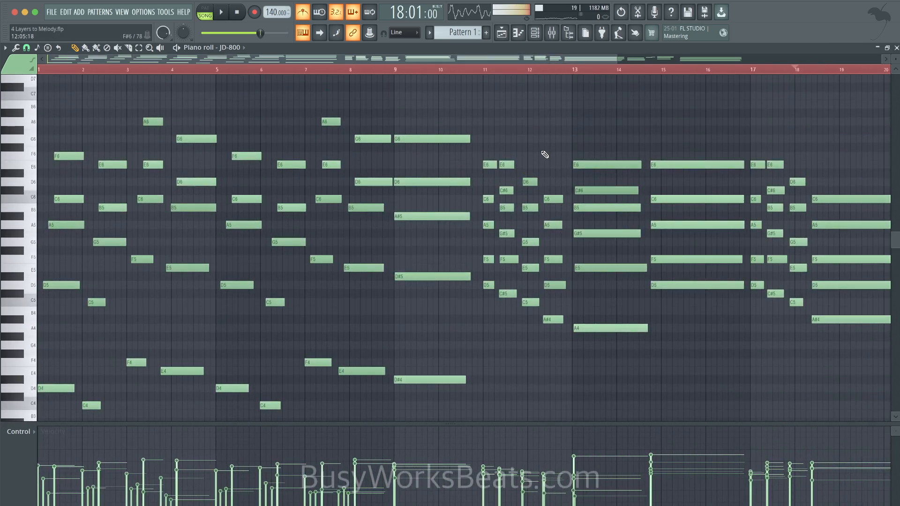
# Return to the playlist and move the Rhythm track down one place, below Harmony.
pyautogui.press('F5')
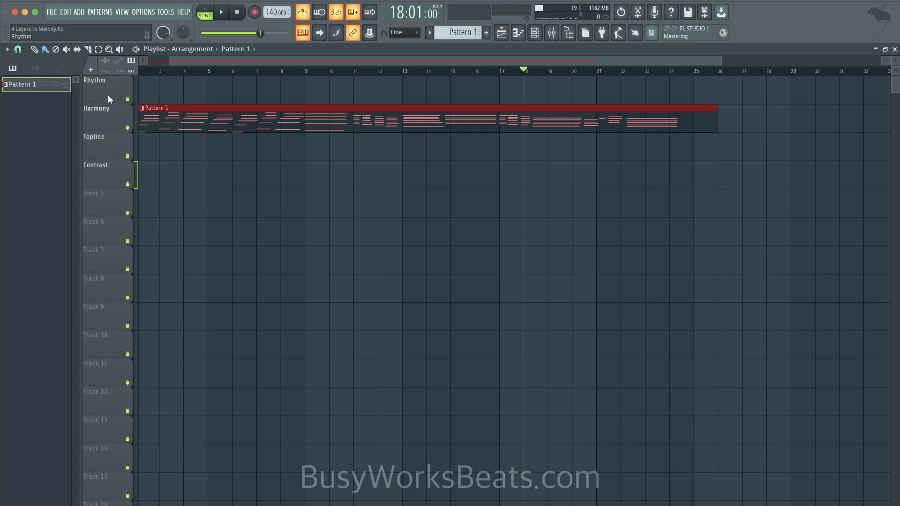
pyautogui.click(112, 92)
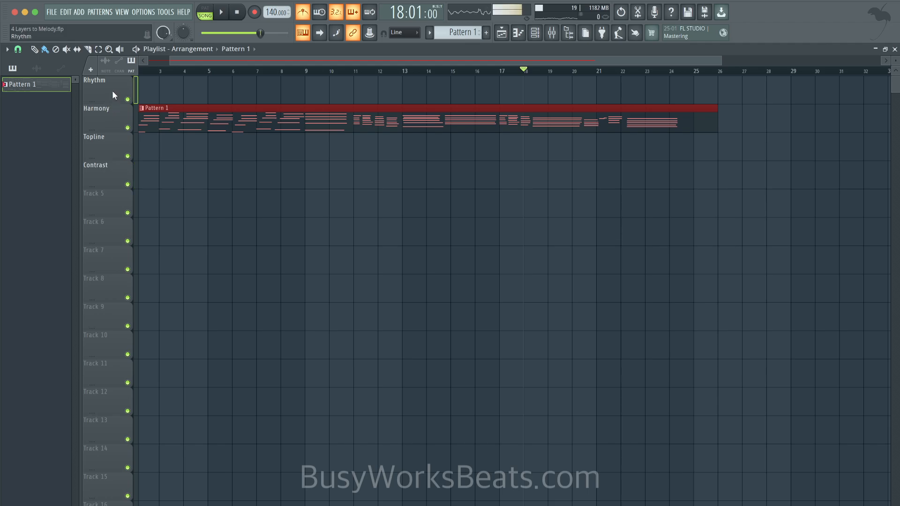
pyautogui.rightClick(112, 91)
pyautogui.click(131, 328)
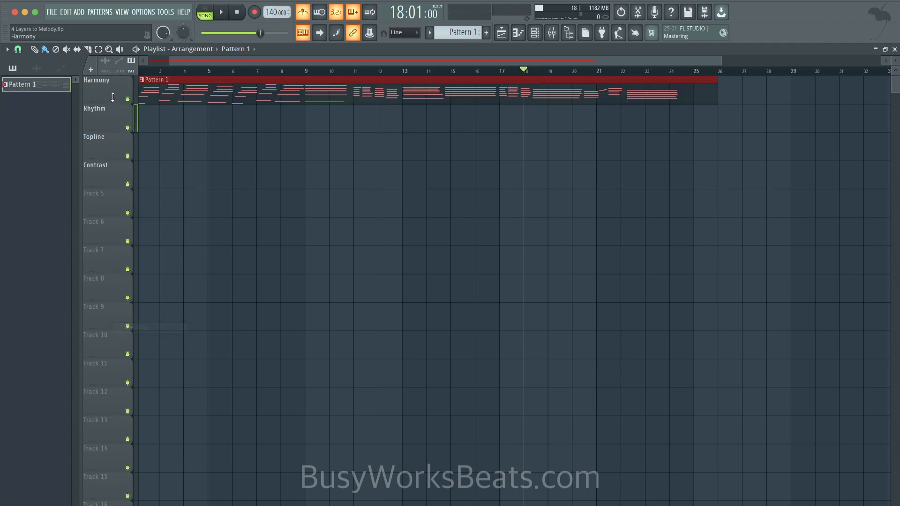
# Group the Rhythm track with the Harmony track above it and collapse the group.
pyautogui.rightClick(112, 115)
pyautogui.press('g')
pyautogui.click(120, 98)
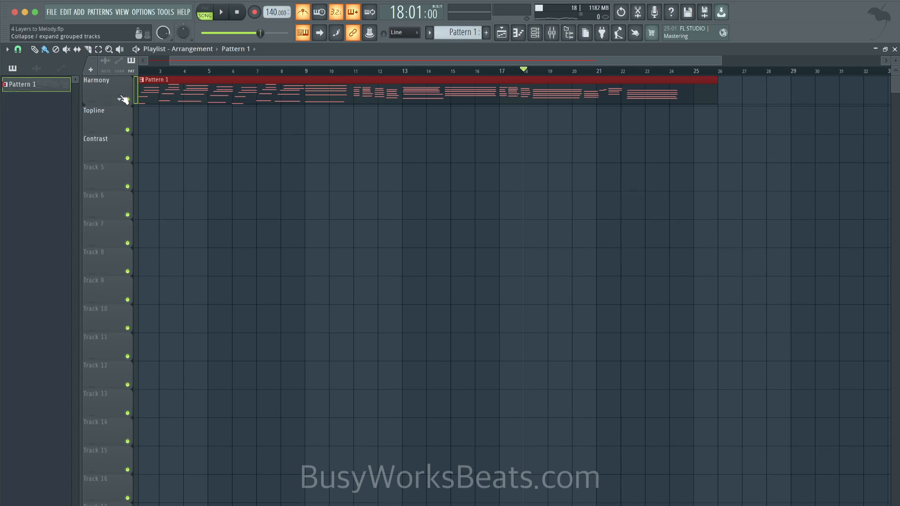
pyautogui.hscroll(-2, 181, 141)
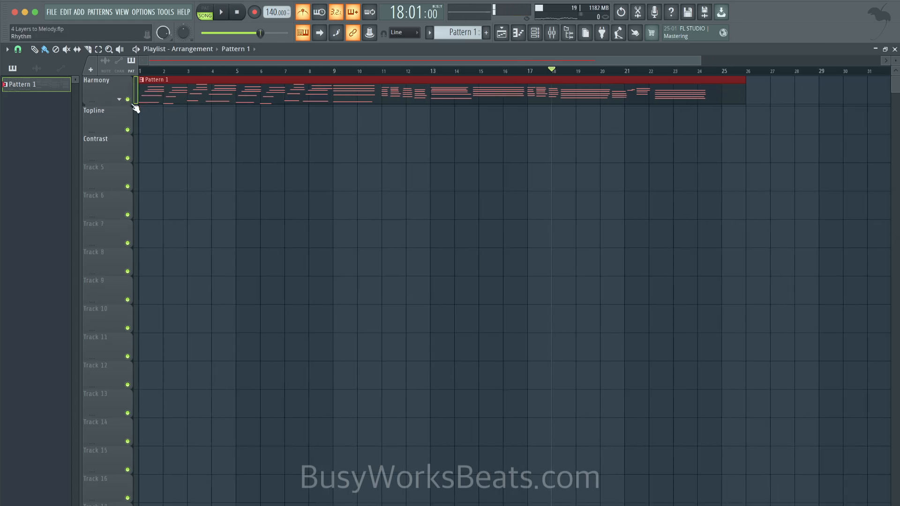
# Return the song to bar 1, turn off the metronome and switch to the empty Pattern 2 with the ZENOLOGY channel selected.
pyautogui.click(238, 14)
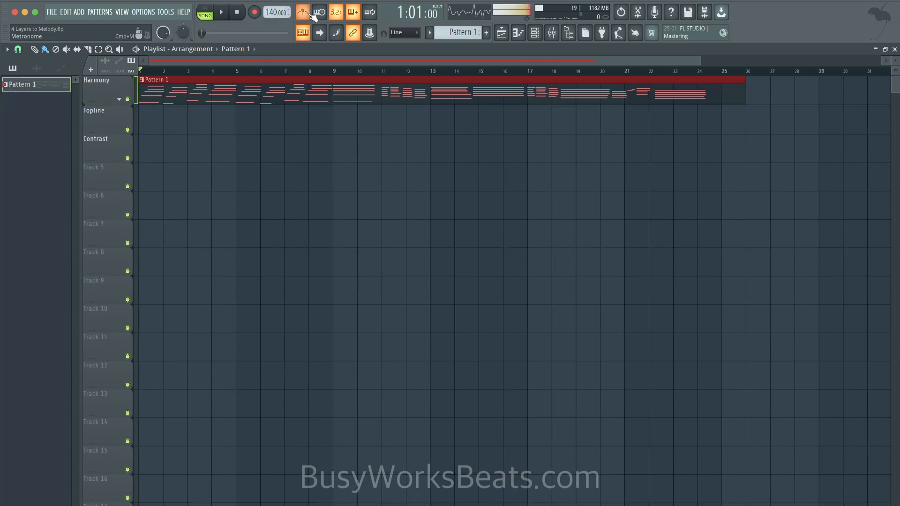
pyautogui.click(310, 14)
pyautogui.doubleClick(198, 94)
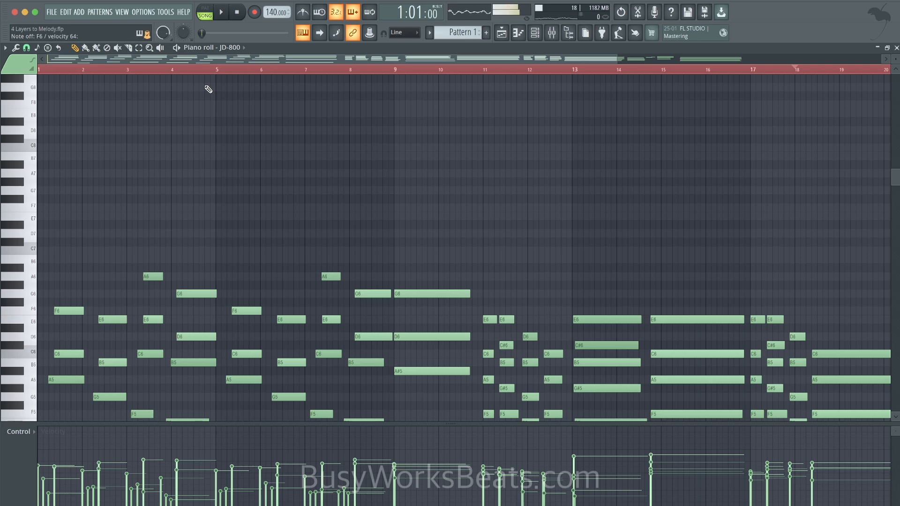
pyautogui.click(537, 34)
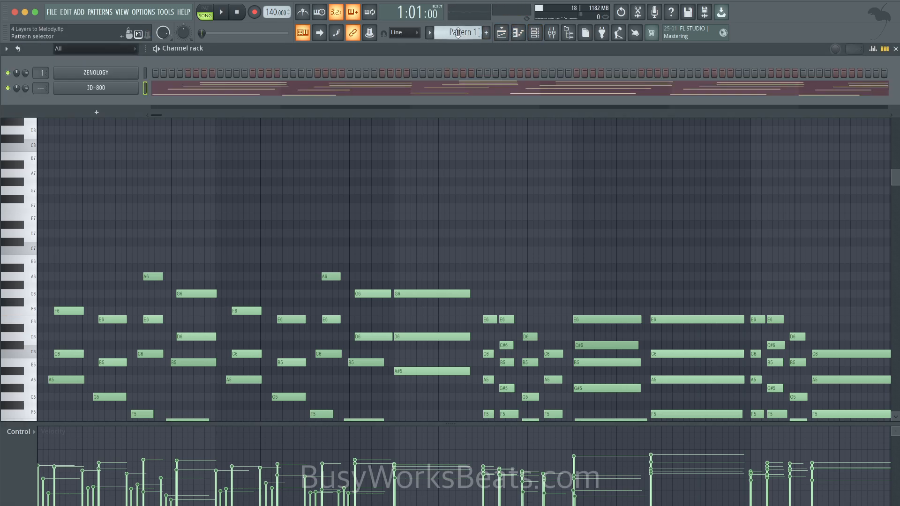
pyautogui.moveTo(463, 32); pyautogui.dragTo(464, 27)
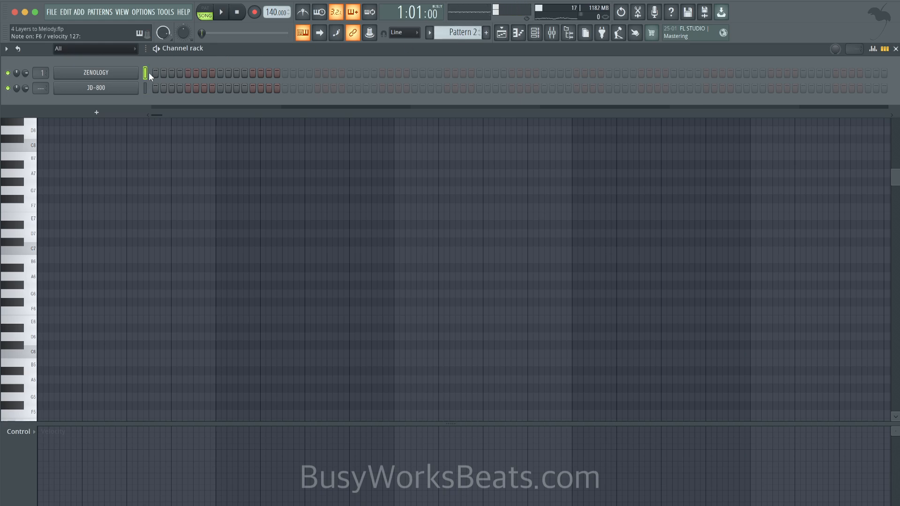
pyautogui.press('space')
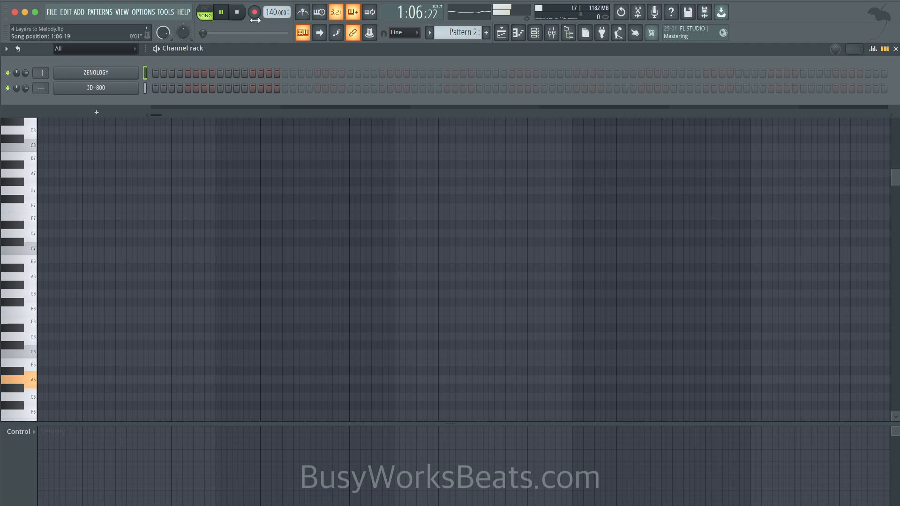
pyautogui.press('space')
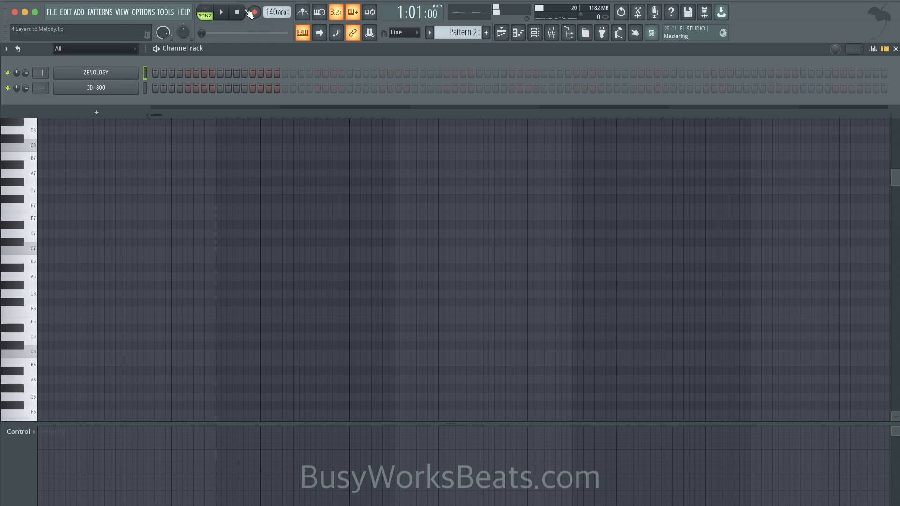
# Check the harmony notes in Pattern 1 and set the typing keyboard layout to Major Pentatonic.
pyautogui.rightClick(301, 35)
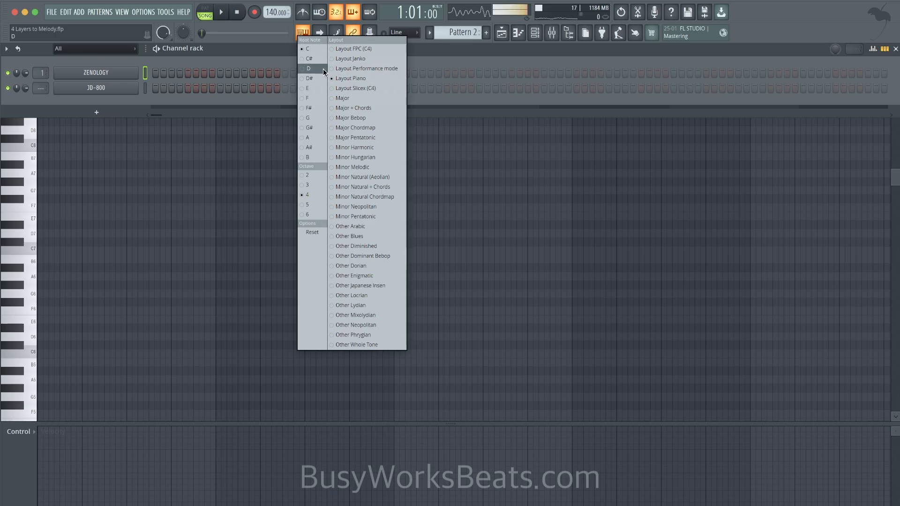
pyautogui.click(502, 34)
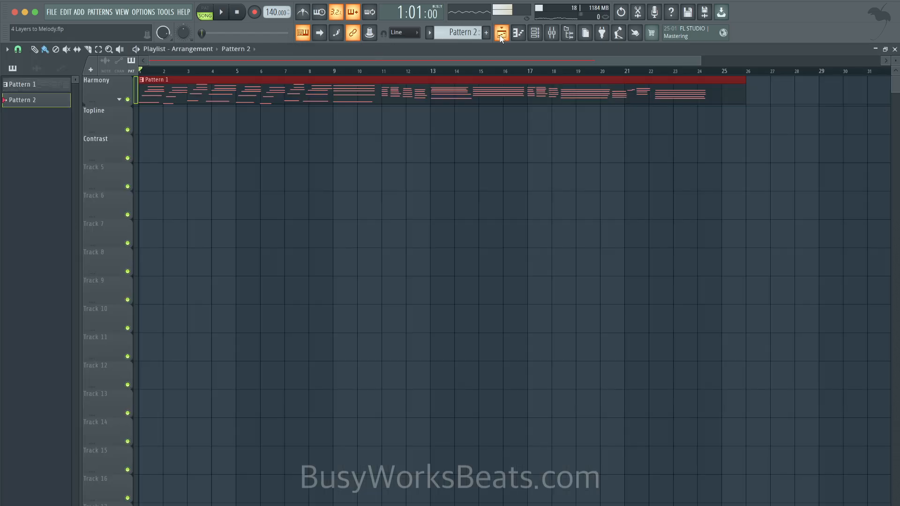
pyautogui.doubleClick(192, 89)
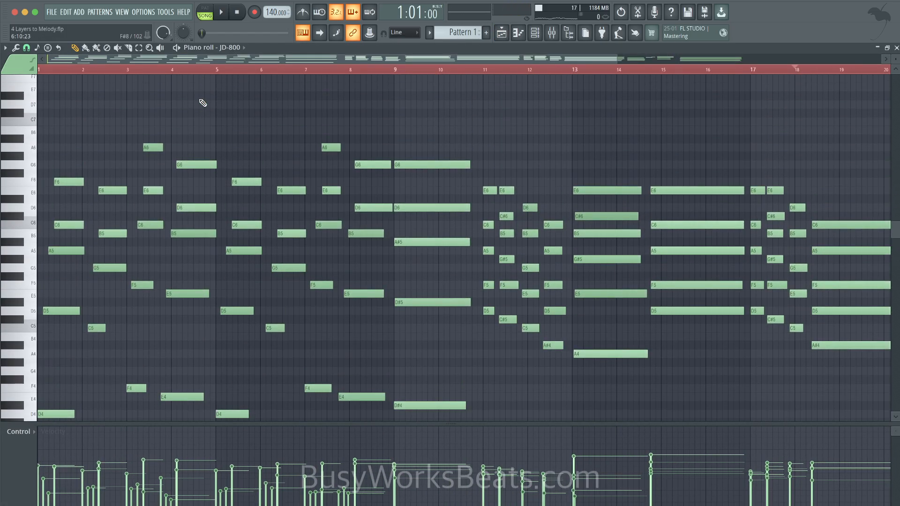
pyautogui.scroll(-1, 361, 91)
pyautogui.click(303, 33)
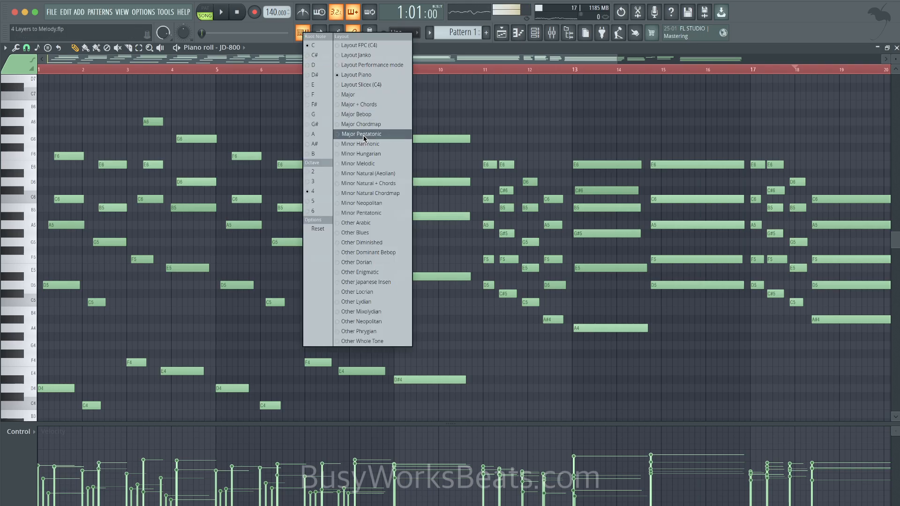
pyautogui.click(364, 135)
pyautogui.click(305, 37)
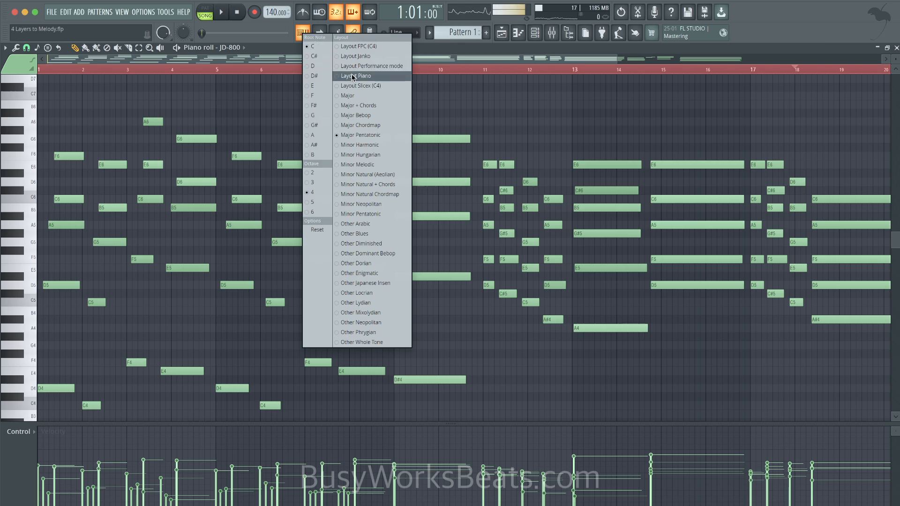
pyautogui.click(361, 135)
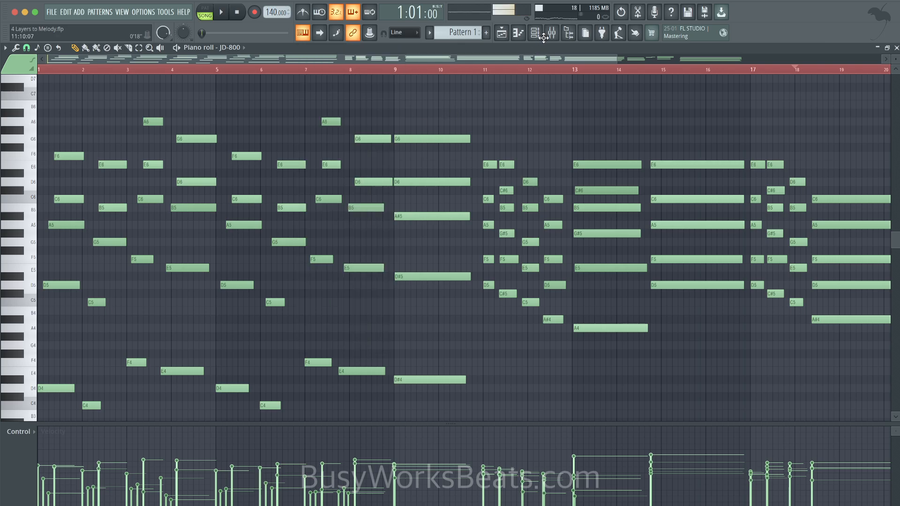
# Select the ZENOLOGY channel and play the harmony from bar 1 to rehearse a melody over it.
pyautogui.click(535, 32)
pyautogui.press('space')
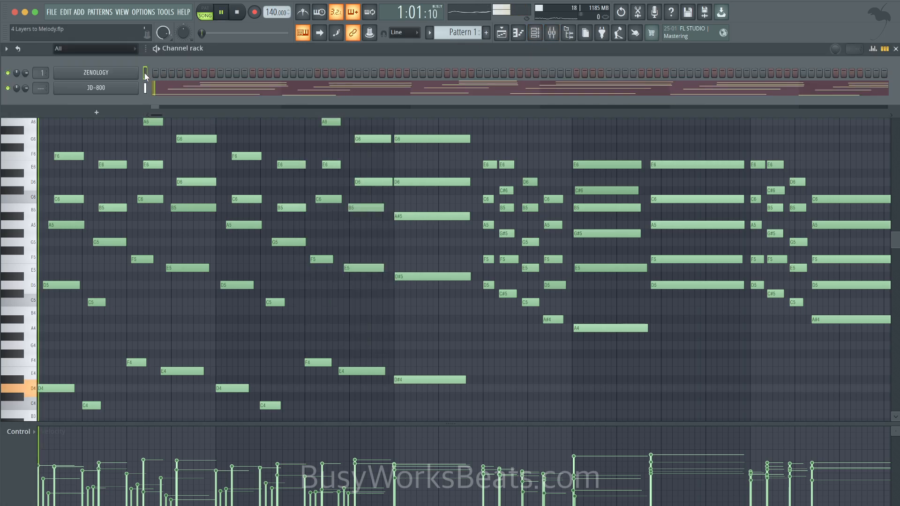
pyautogui.click(144, 73)
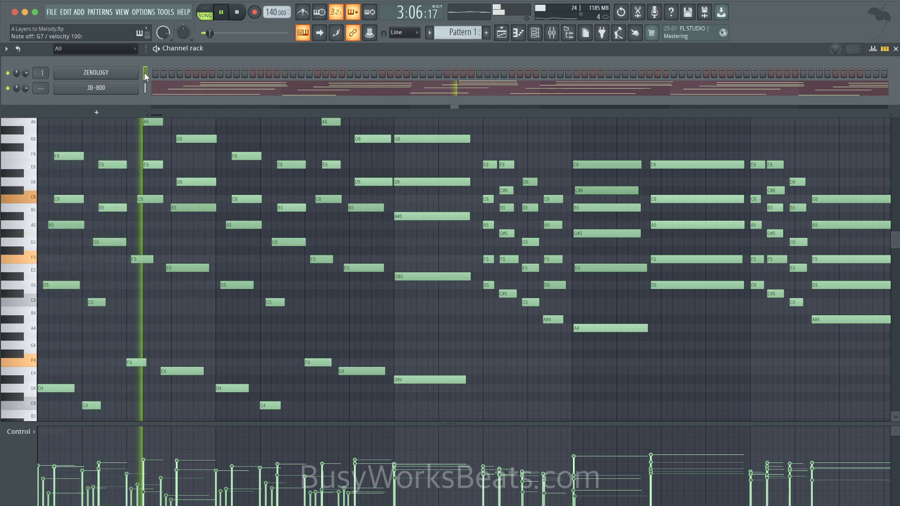
pyautogui.press('space')
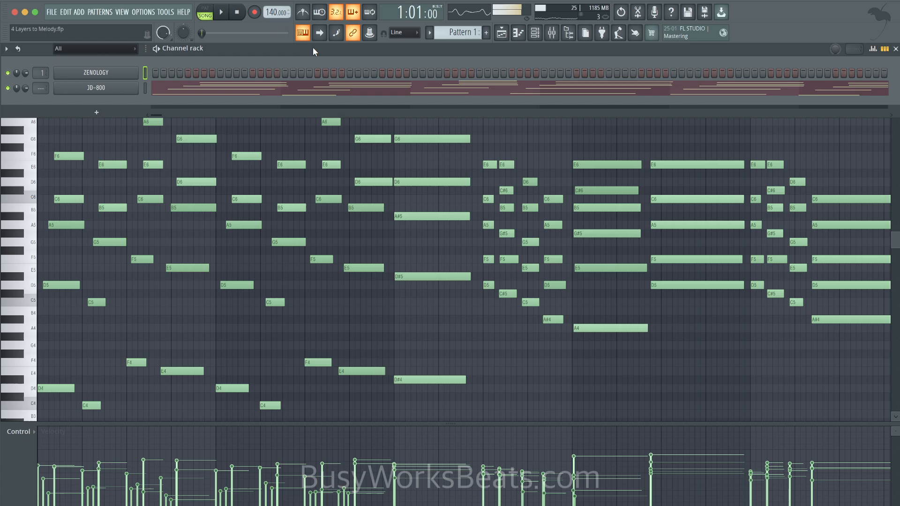
# Switch to Pattern 2 and arm recording for notes and automation.
pyautogui.click(462, 38)
pyautogui.click(517, 51)
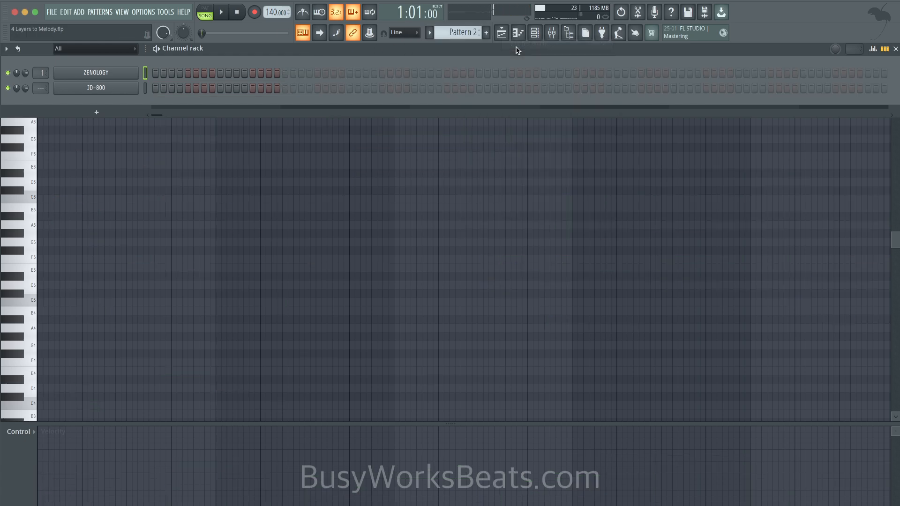
pyautogui.click(254, 12)
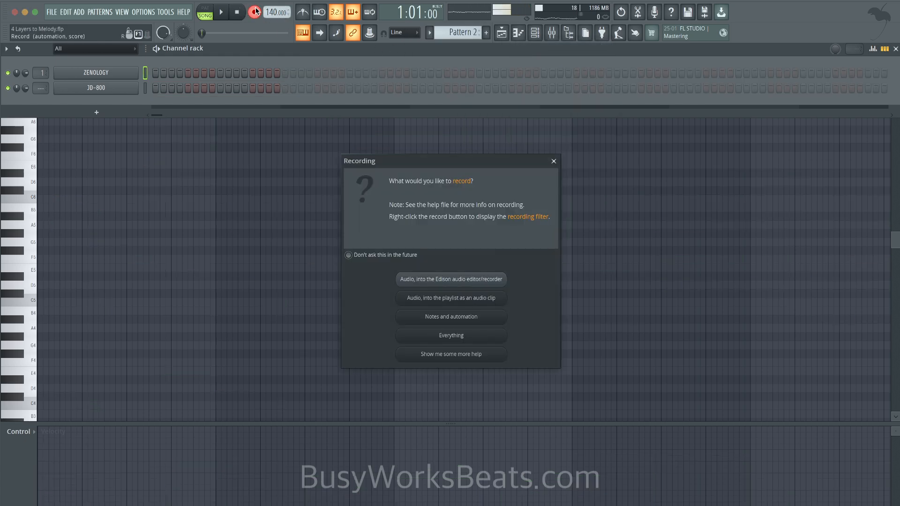
pyautogui.click(456, 320)
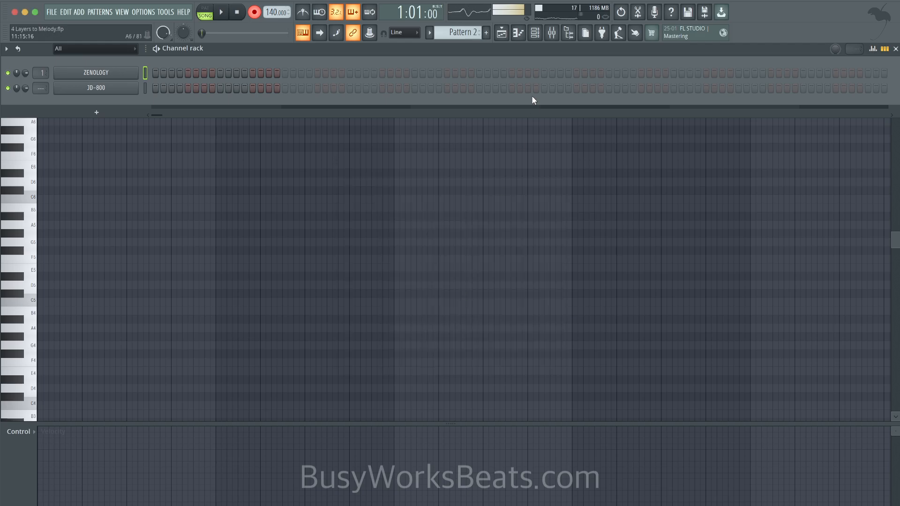
# Record the ZENOLOGY melody over the first eight bars of the harmony and turn the metronome on.
pyautogui.click(504, 28)
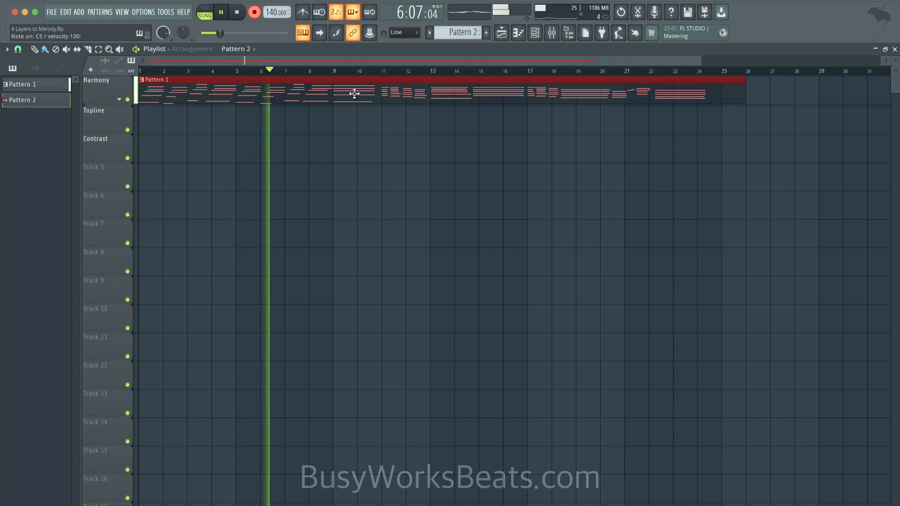
pyautogui.click(303, 13)
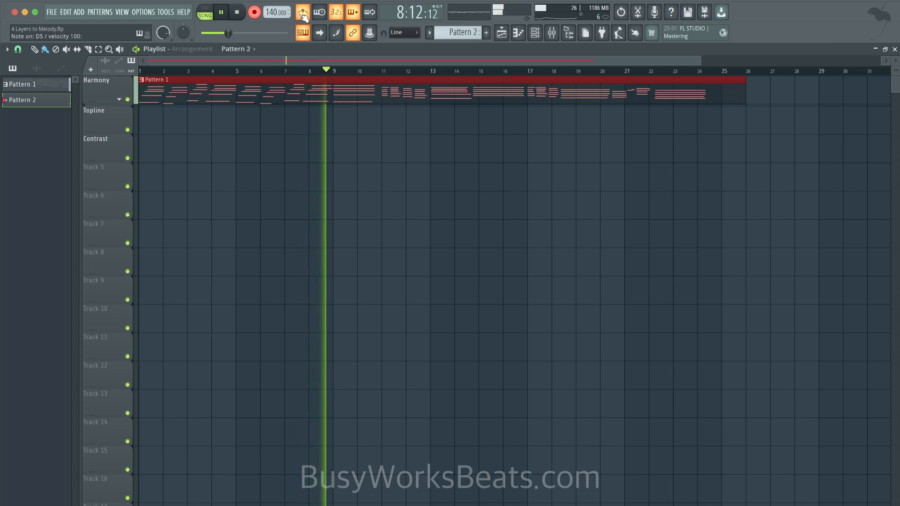
pyautogui.press('space')
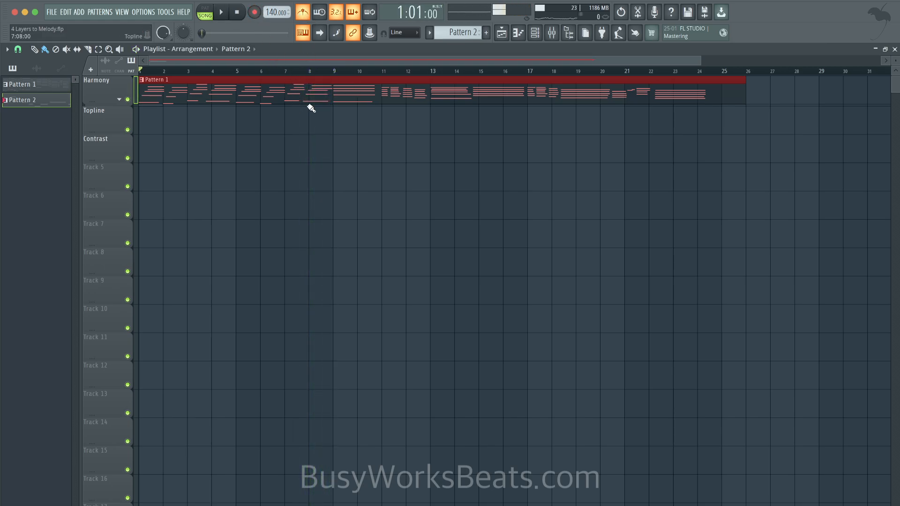
# Select Pattern 2 and place its clip on the Topline track at bar 1.
pyautogui.hotkey('ctrl', 'd')
pyautogui.doubleClick(331, 96)
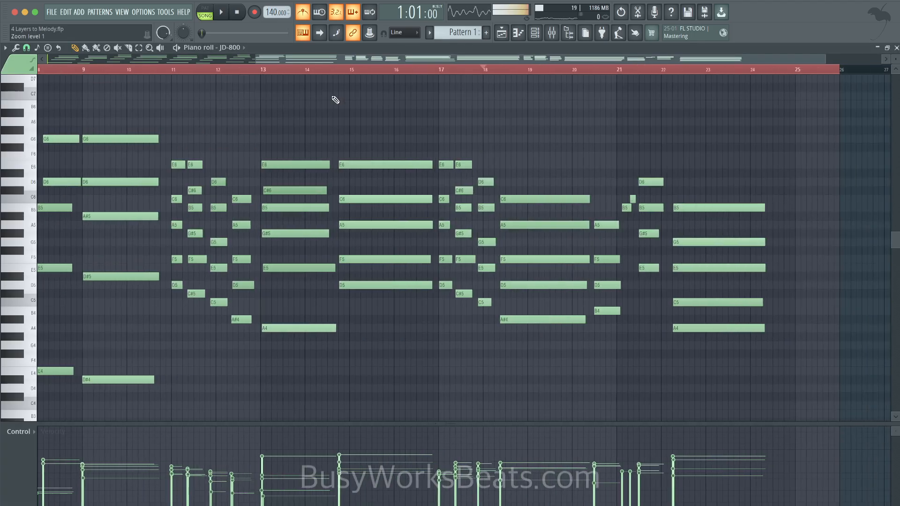
pyautogui.click(534, 33)
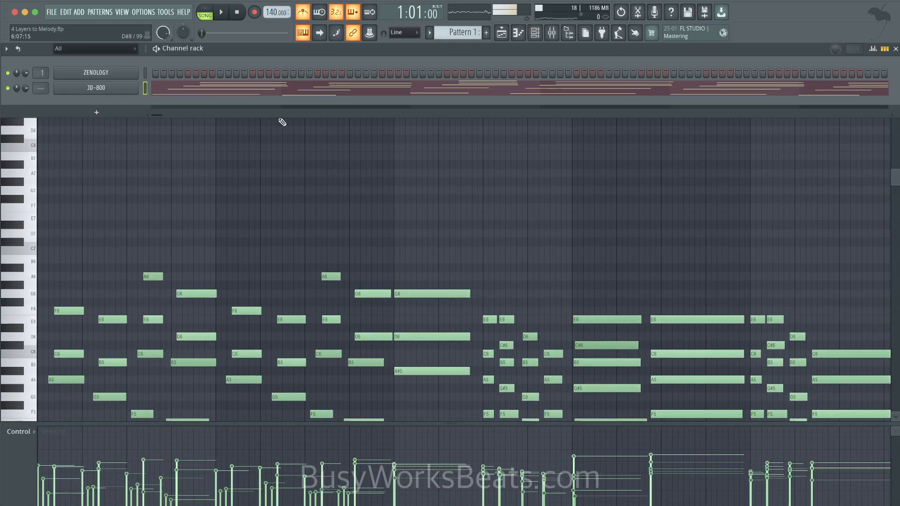
pyautogui.scroll(-1, 467, 31)
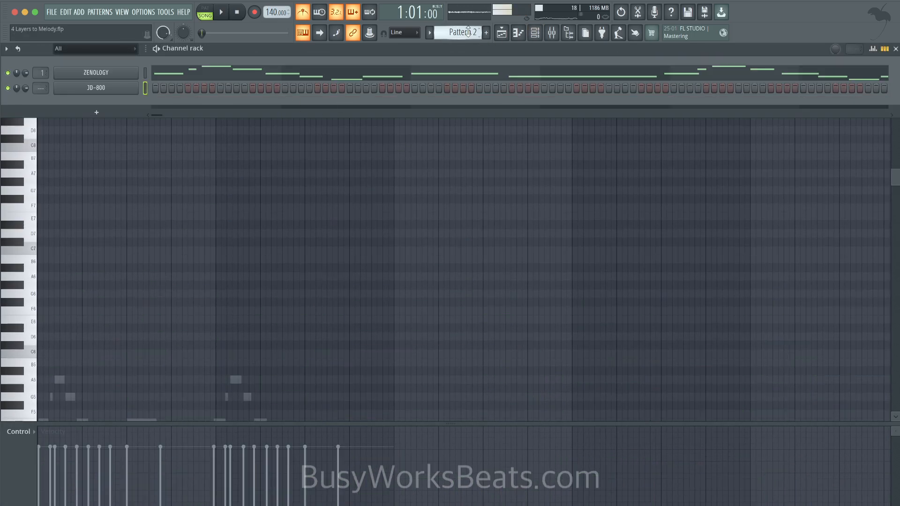
pyautogui.click(515, 39)
pyautogui.click(149, 125)
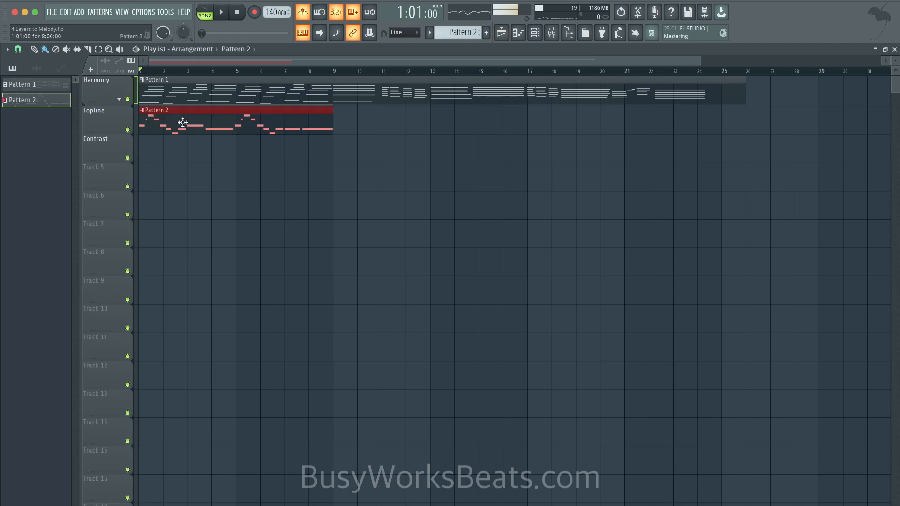
# Turn off the metronome, play the topline together with the harmony and examine its notes in the piano roll.
pyautogui.rightClick(244, 172)
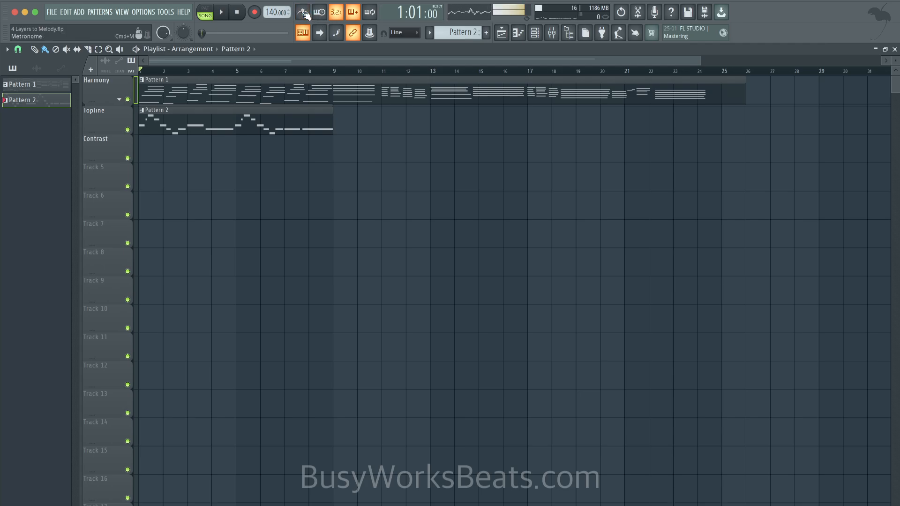
pyautogui.press('space')
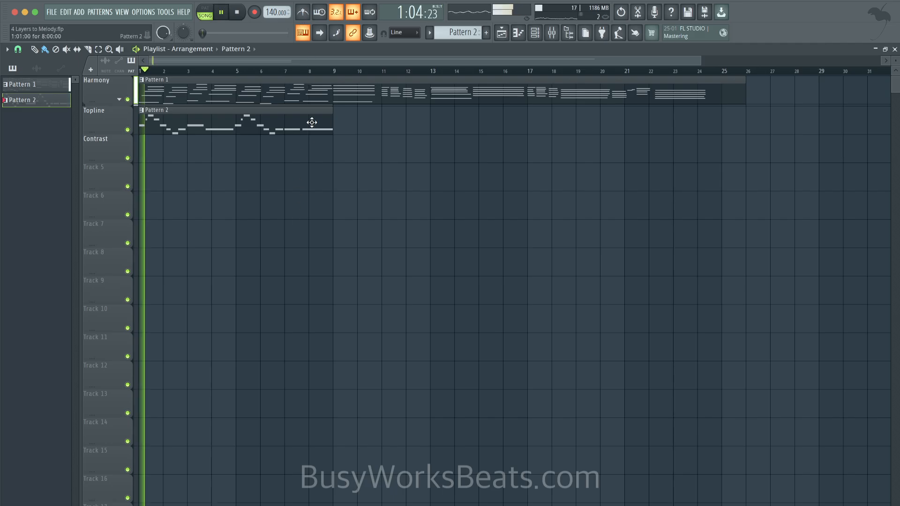
pyautogui.doubleClick(312, 125)
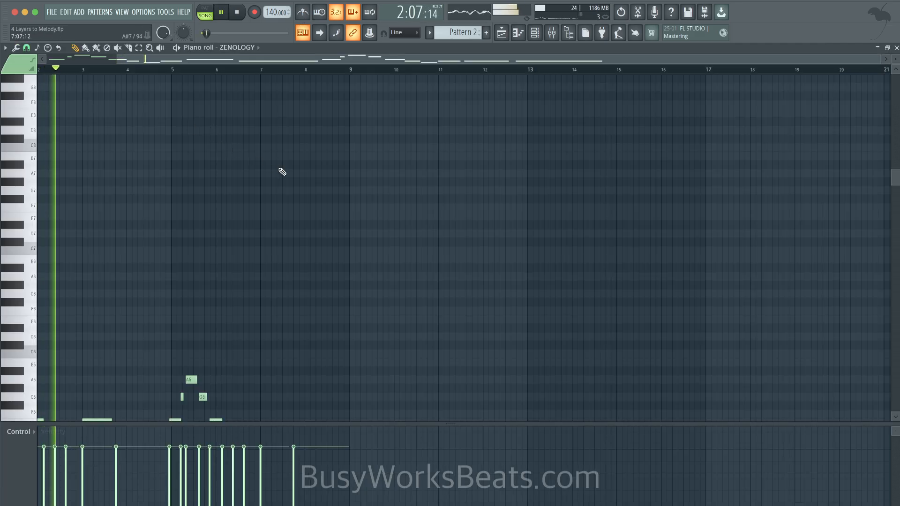
pyautogui.scroll(-5, 502, 115)
pyautogui.click(503, 39)
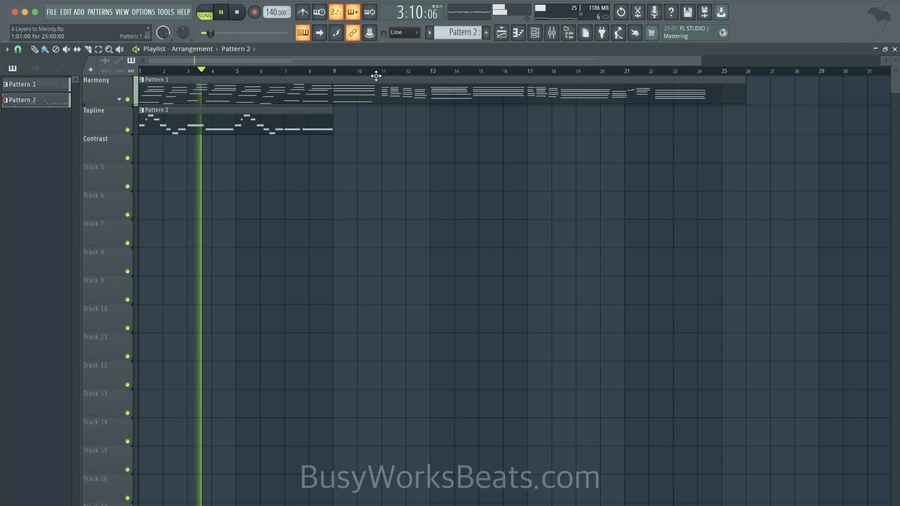
# Switch to the empty Pattern 3 and add a second ZENOLOGY channel with the AX Nylon Gtr 2 preset.
pyautogui.click(534, 39)
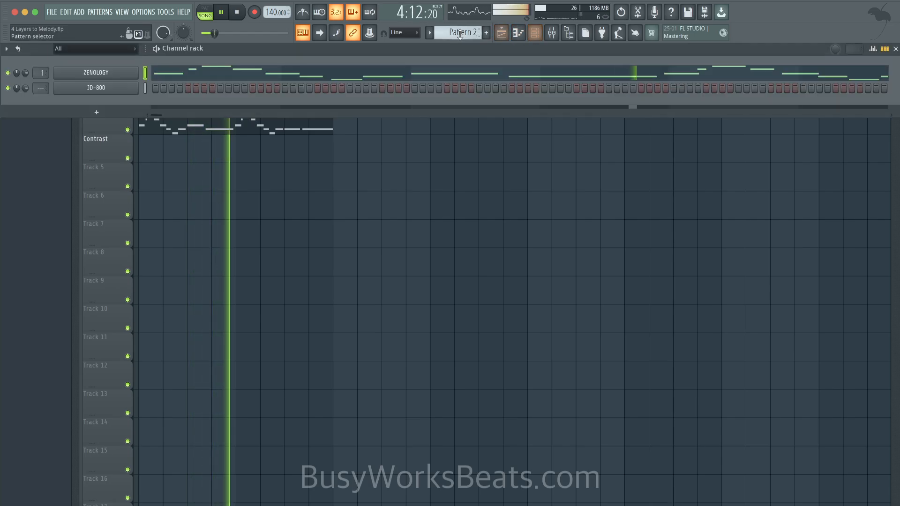
pyautogui.scroll(-1, 460, 33)
pyautogui.press('space')
pyautogui.rightClick(171, 162)
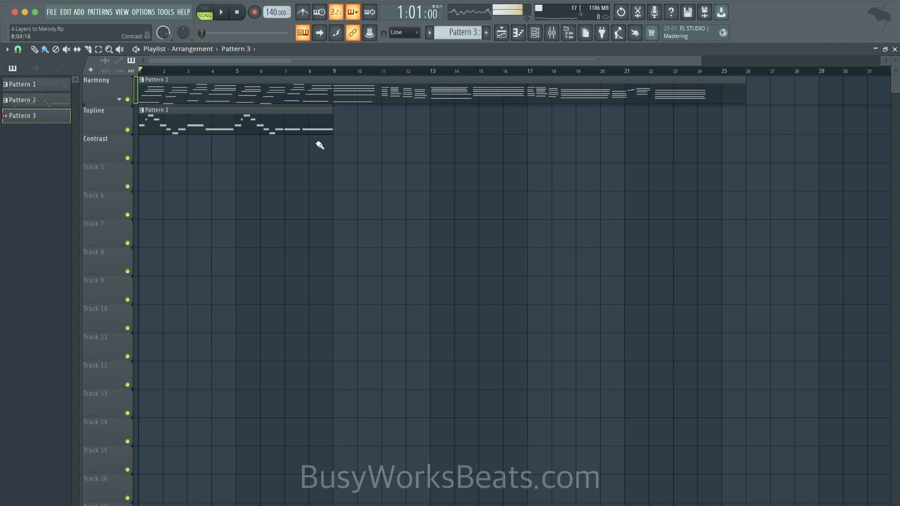
pyautogui.click(535, 35)
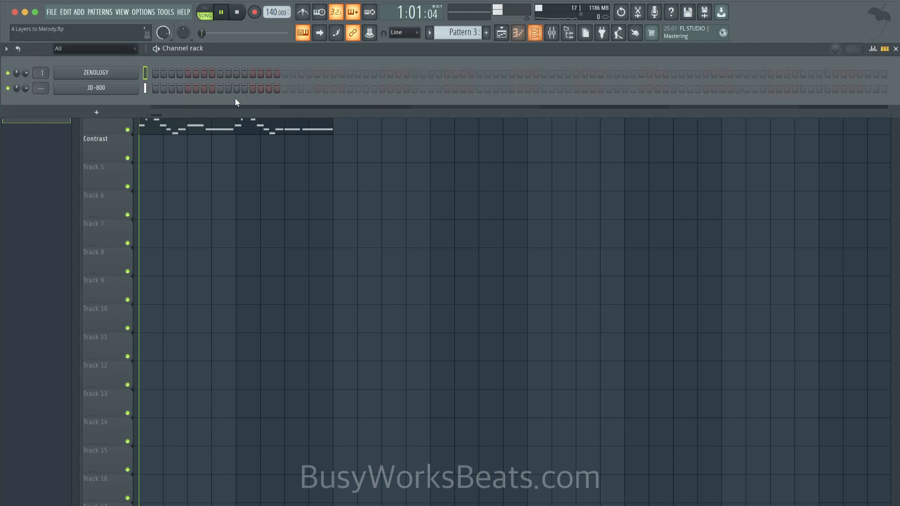
pyautogui.click(109, 114)
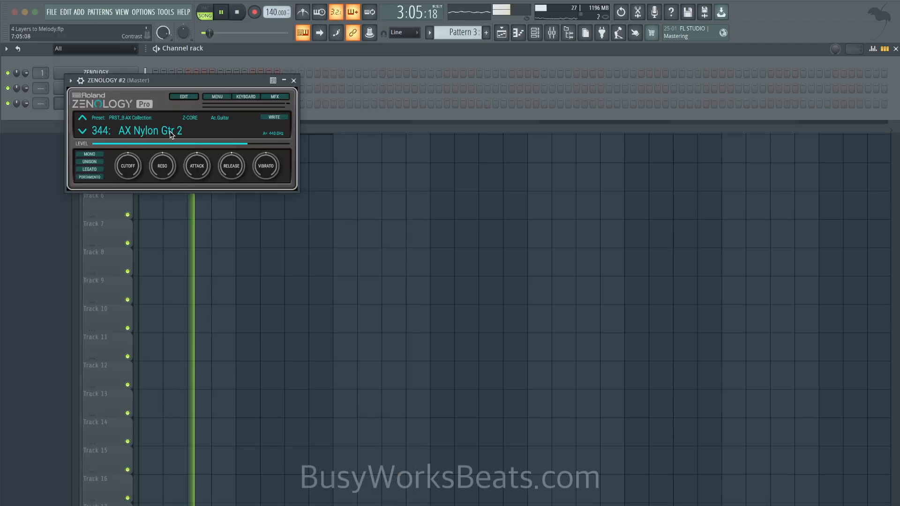
# Sort the tone browser by star rating and load the AX Heaven Pad preset in ZENOLOGY #2.
pyautogui.click(170, 131)
pyautogui.click(513, 103)
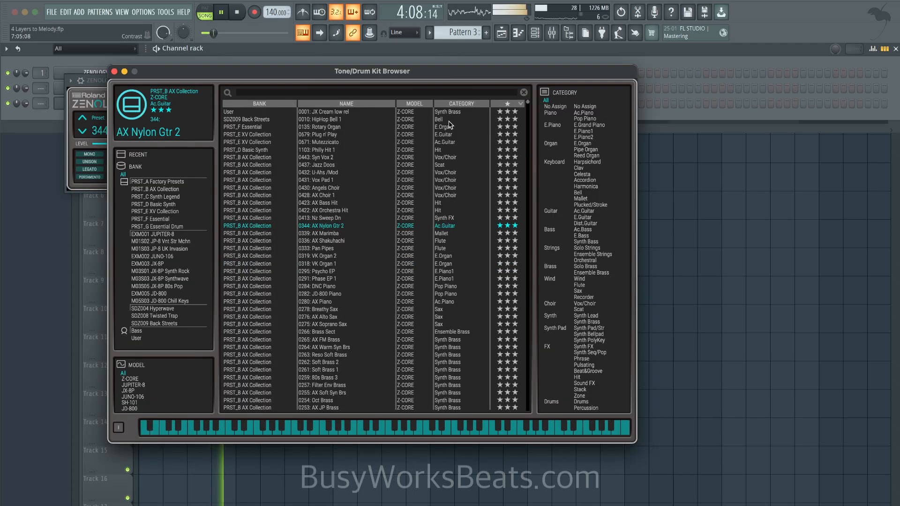
pyautogui.scroll(-10, 456, 191)
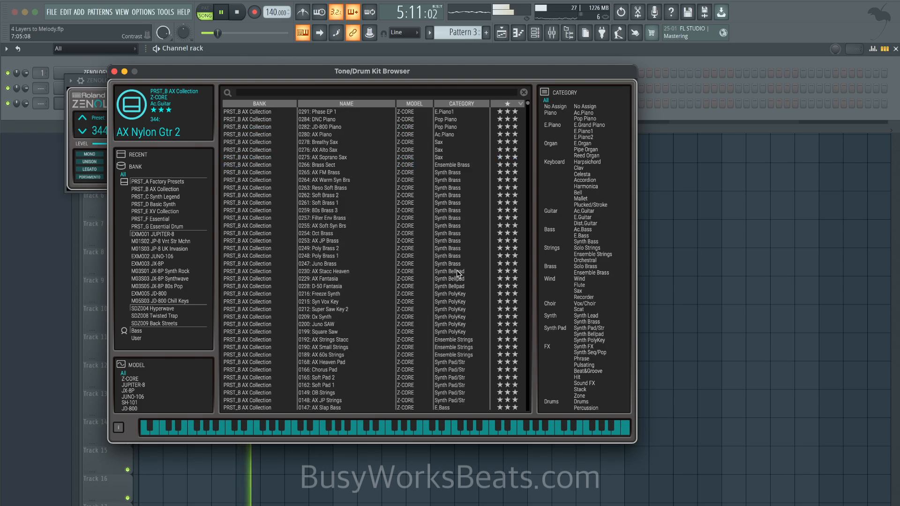
pyautogui.click(459, 272)
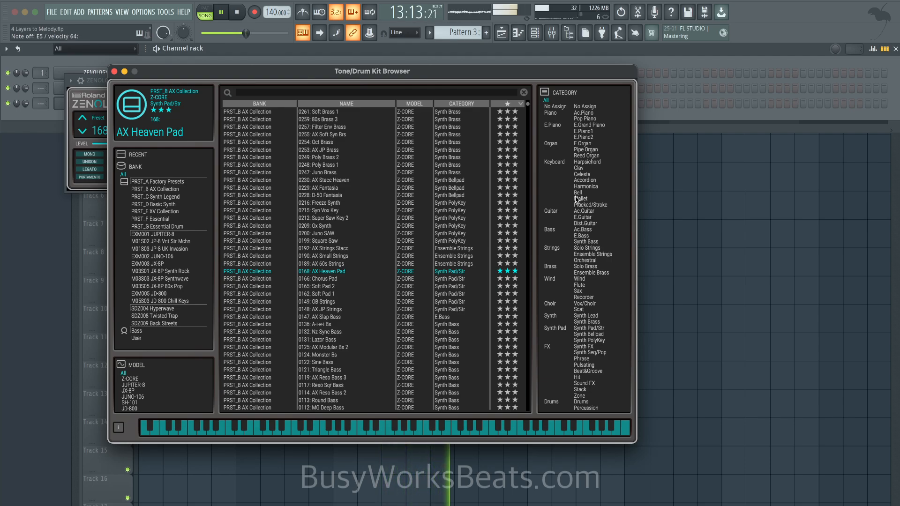
pyautogui.click(114, 71)
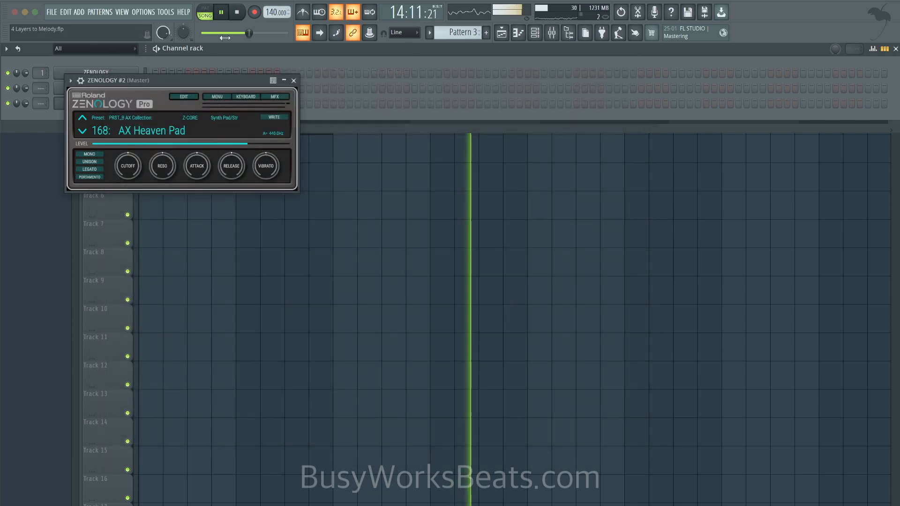
# Mute mixer track Insert 2 and close the ZENOLOGY #2 plugin window.
pyautogui.click(237, 16)
pyautogui.click(552, 33)
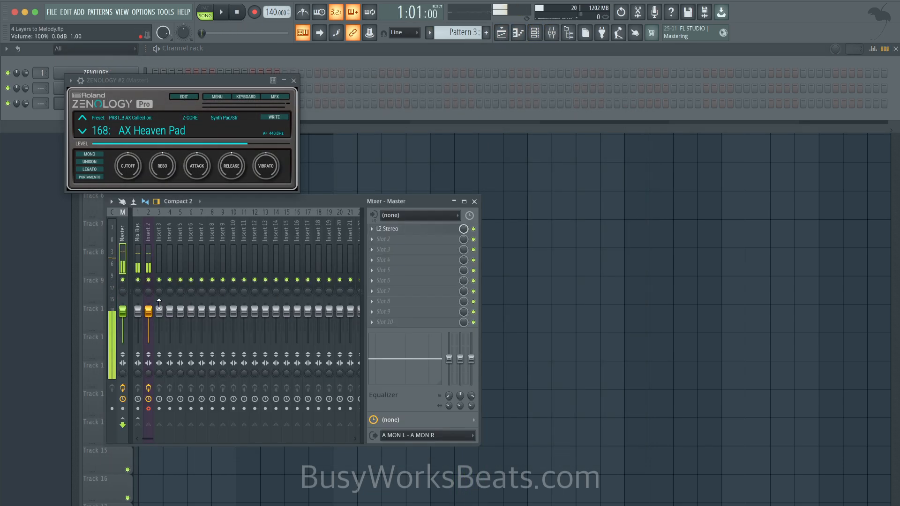
pyautogui.click(148, 263)
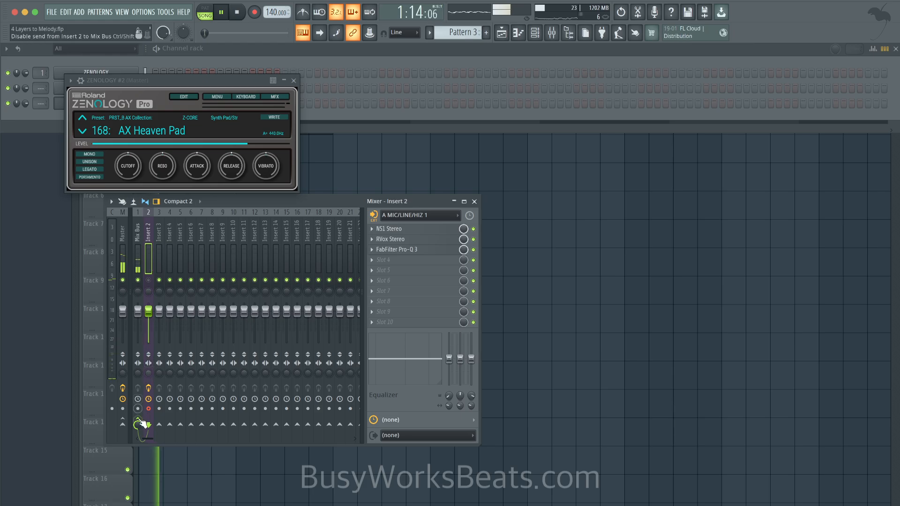
pyautogui.click(294, 80)
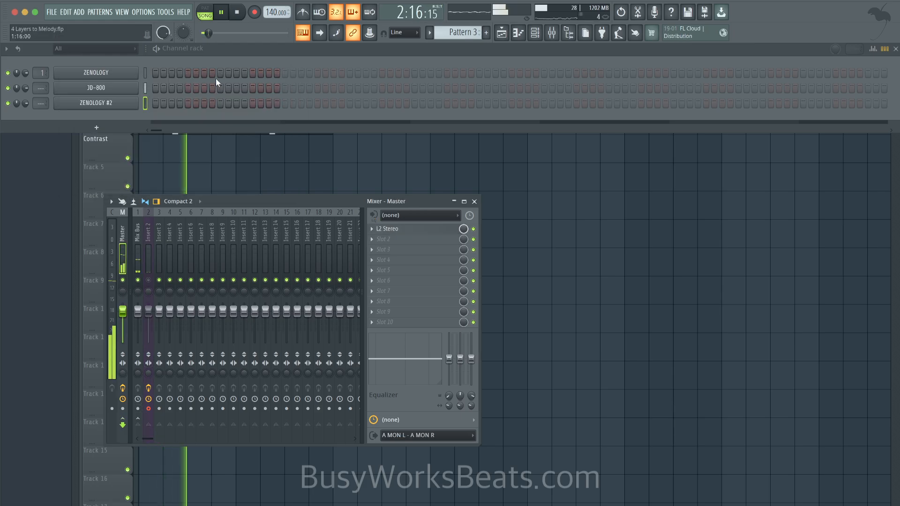
# Record a pad line as notes and automation into Pattern 3 over the first eight bars, and unmute Insert 2.
pyautogui.click(238, 12)
pyautogui.click(253, 12)
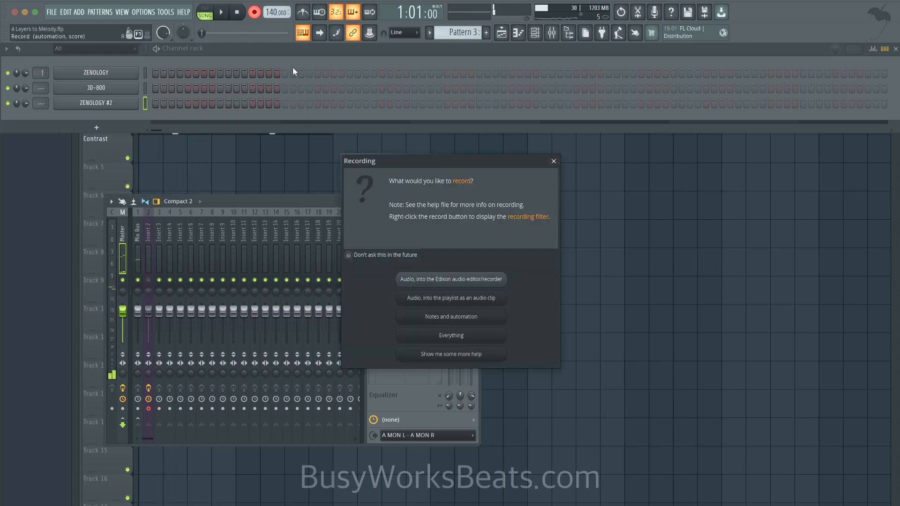
pyautogui.click(432, 315)
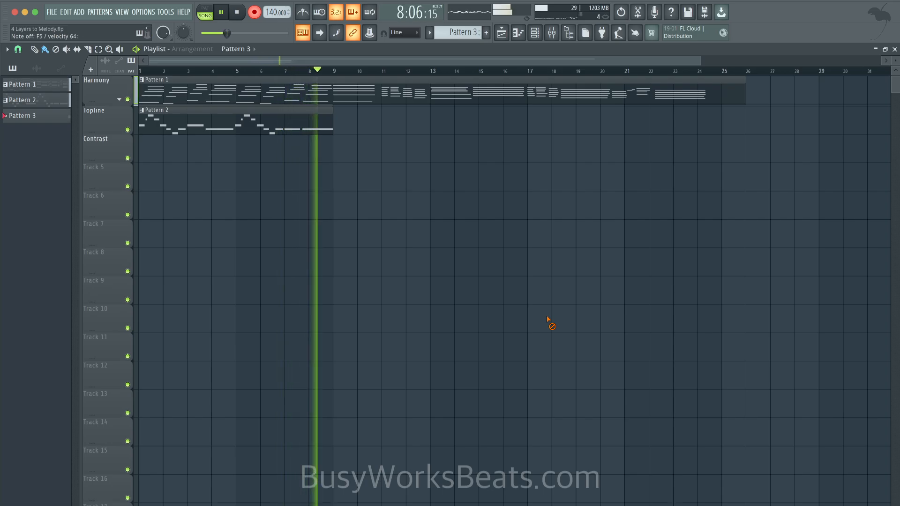
pyautogui.press('space')
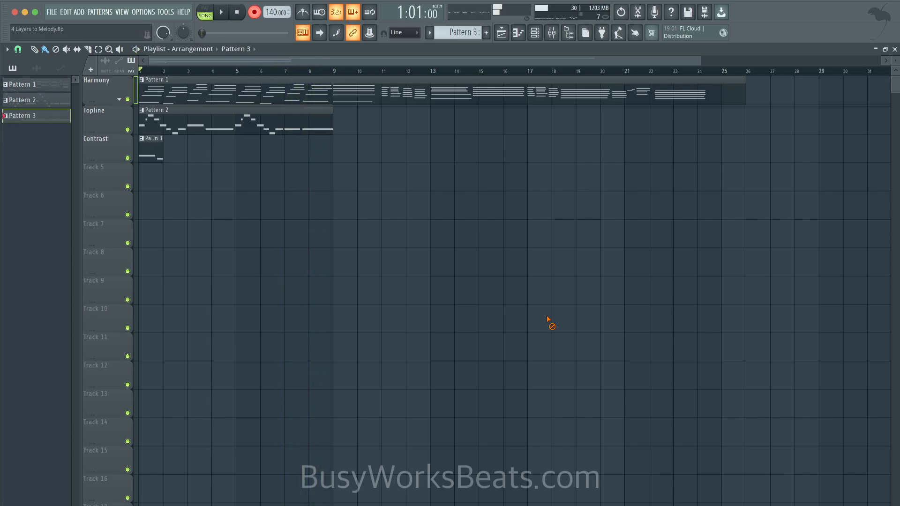
pyautogui.click(551, 37)
pyautogui.press('F9')
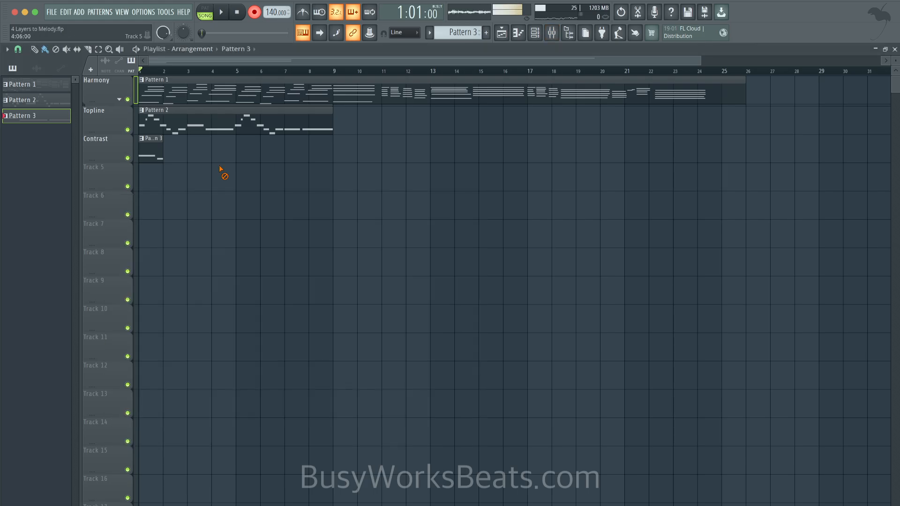
# Open Pattern 3's notes in the piano roll and play them along with the channel rack in view.
pyautogui.doubleClick(148, 156)
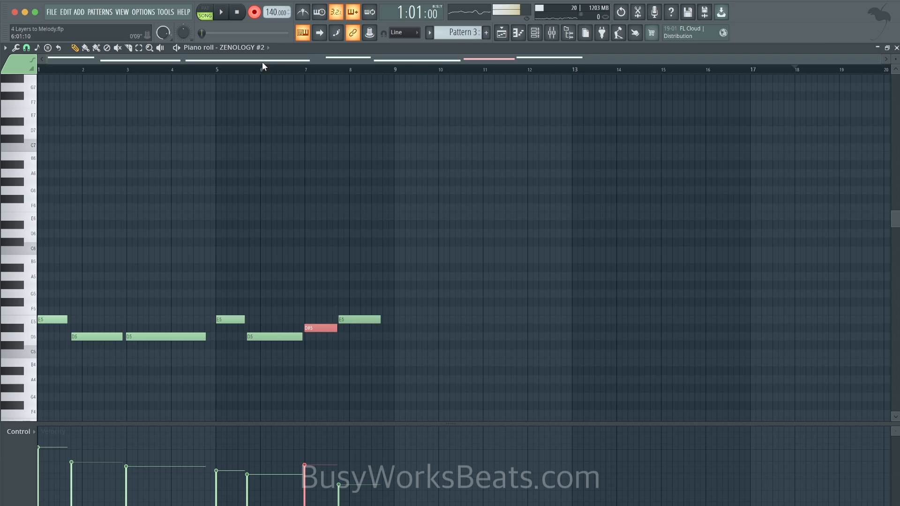
pyautogui.press('space')
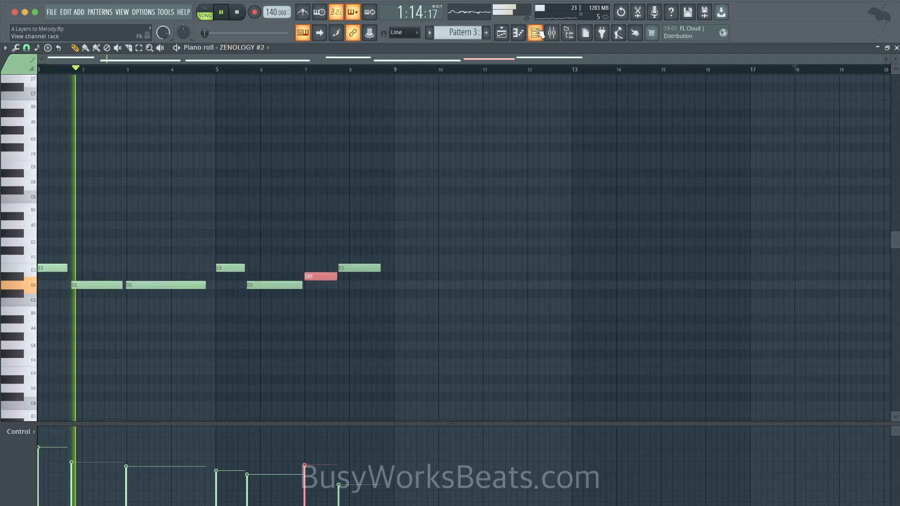
pyautogui.press('F6')
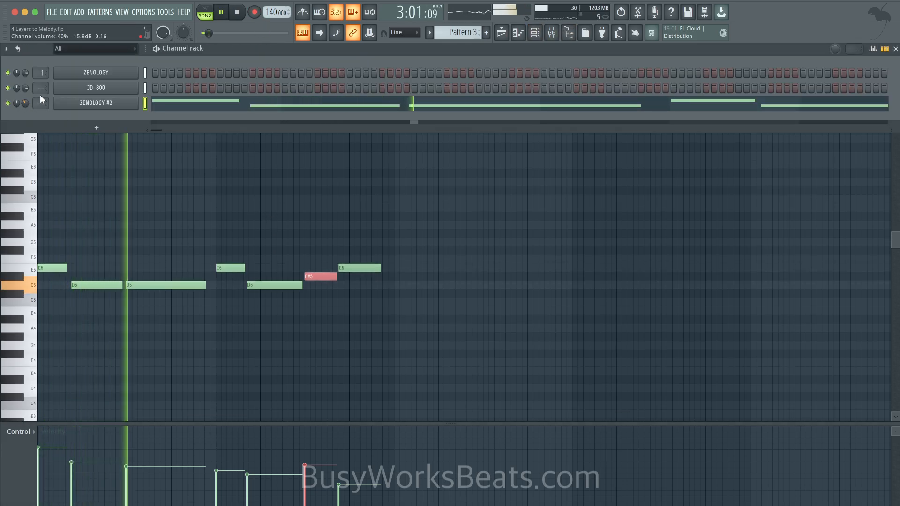
# Mute Insert 2 during playback, check the preset of the first ZENOLOGY channel and return to the playlist.
pyautogui.press('F9')
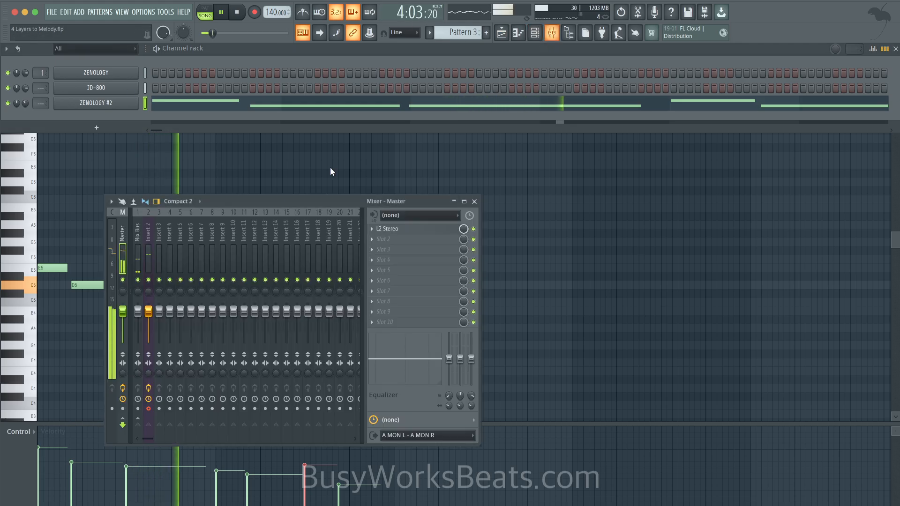
pyautogui.click(148, 280)
pyautogui.click(123, 74)
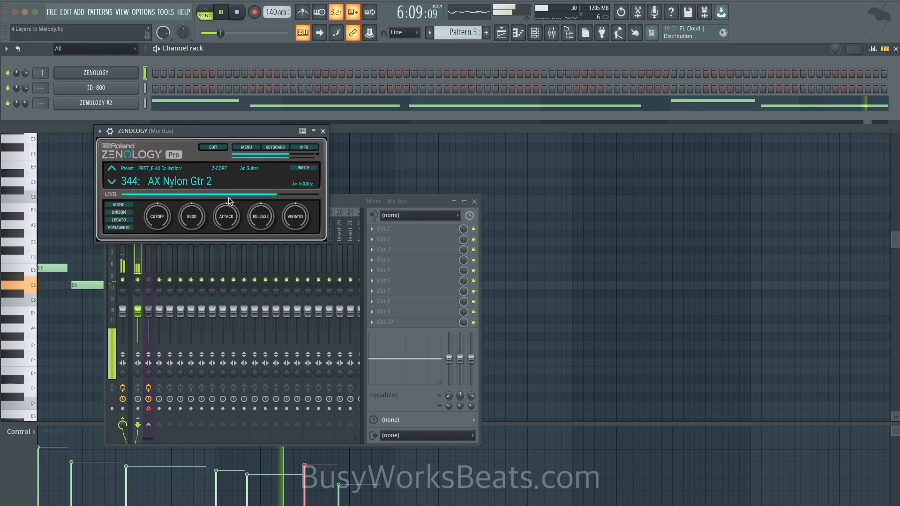
pyautogui.click(323, 131)
pyautogui.rightClick(323, 171)
pyautogui.press('space')
pyautogui.click(504, 34)
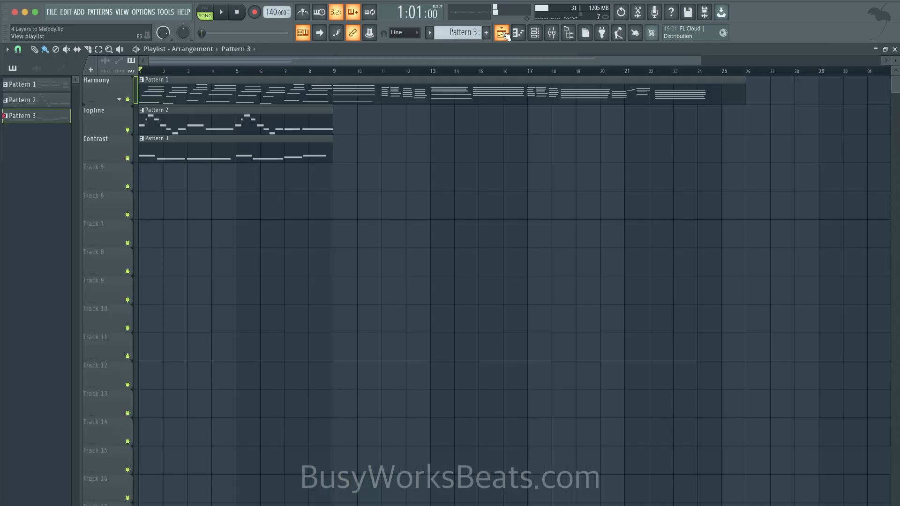
# Play the harmony, topline and contrast layers together from bar 1 with Insert 2 muted.
pyautogui.click(557, 31)
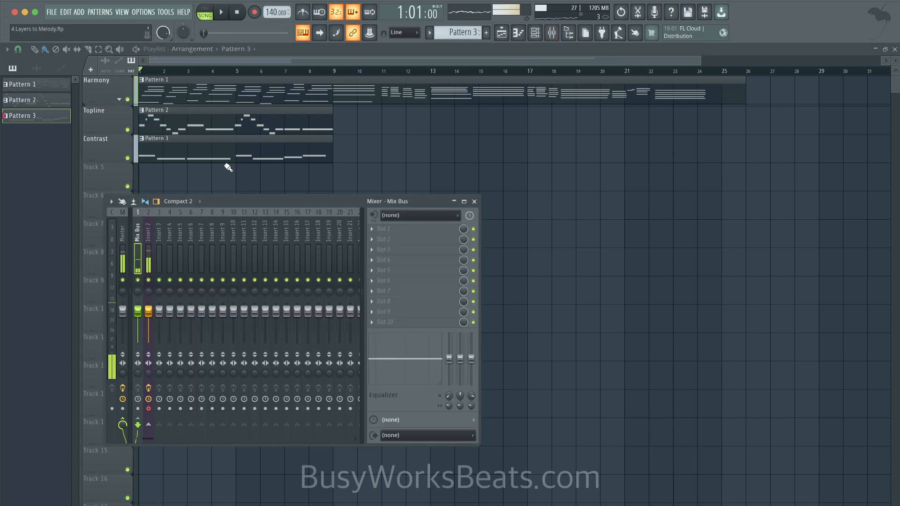
pyautogui.press('space')
pyautogui.click(551, 33)
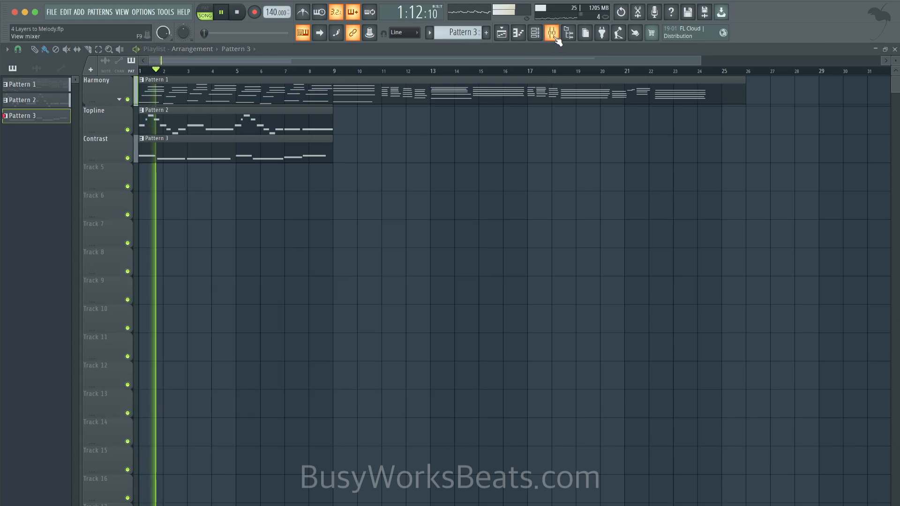
pyautogui.click(551, 32)
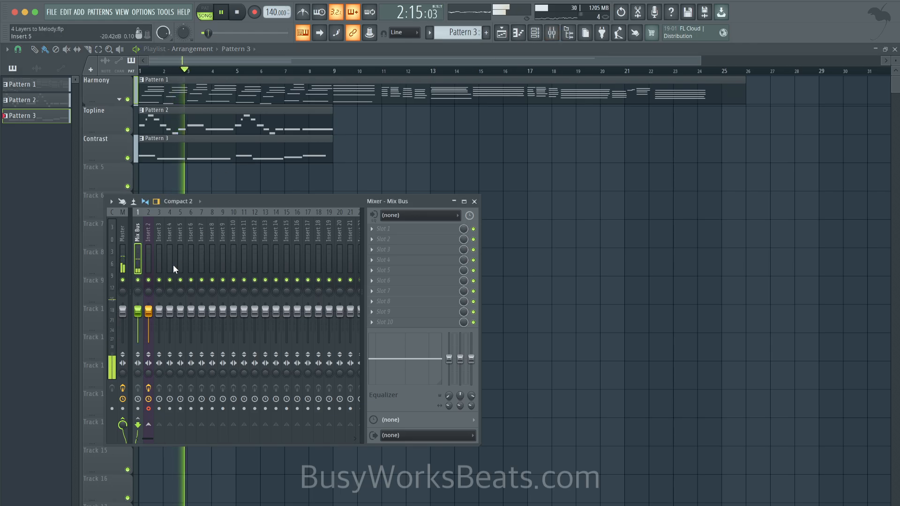
pyautogui.press('space')
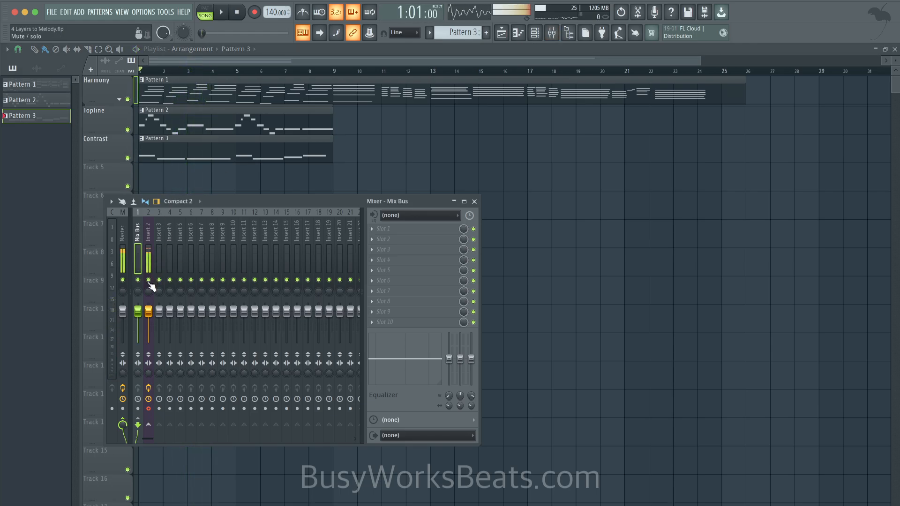
# Expand the Harmony track group and delete the duplicate Pattern 2 clip from the Rhythm track.
pyautogui.click(119, 100)
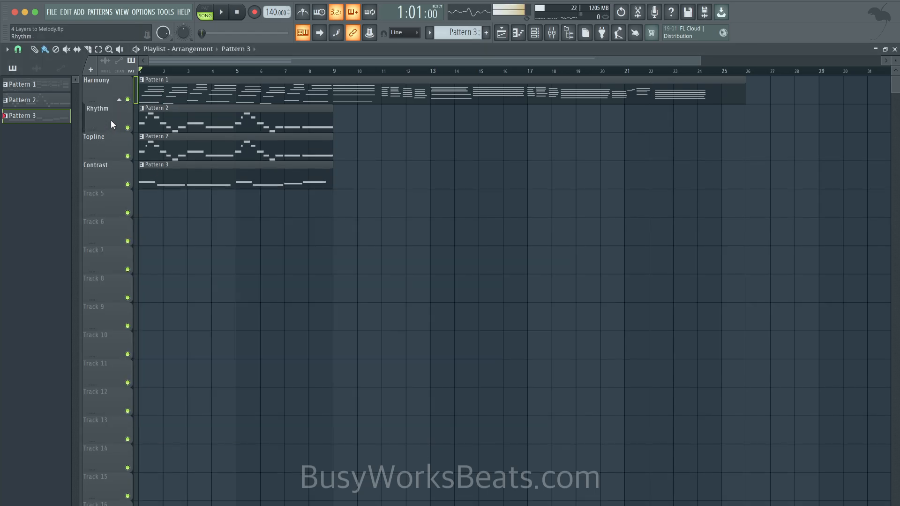
pyautogui.rightClick(154, 124)
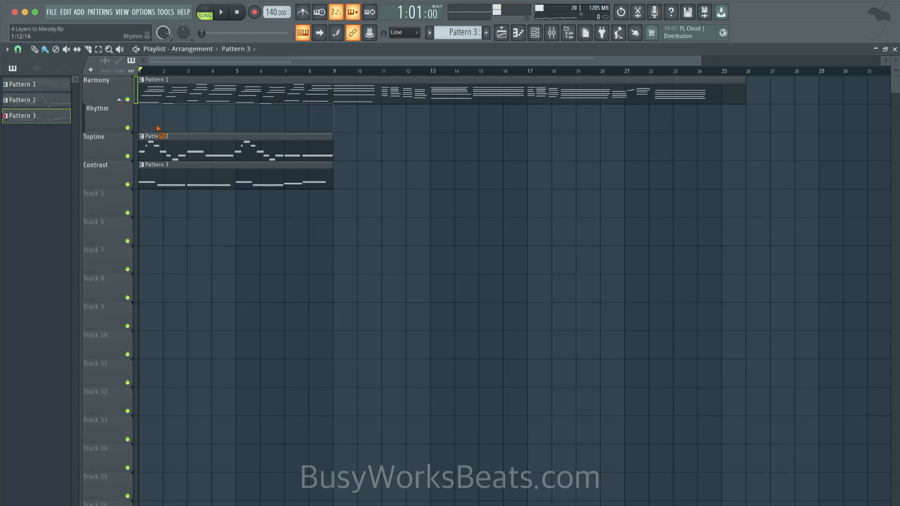
pyautogui.press('space')
pyautogui.press('space')
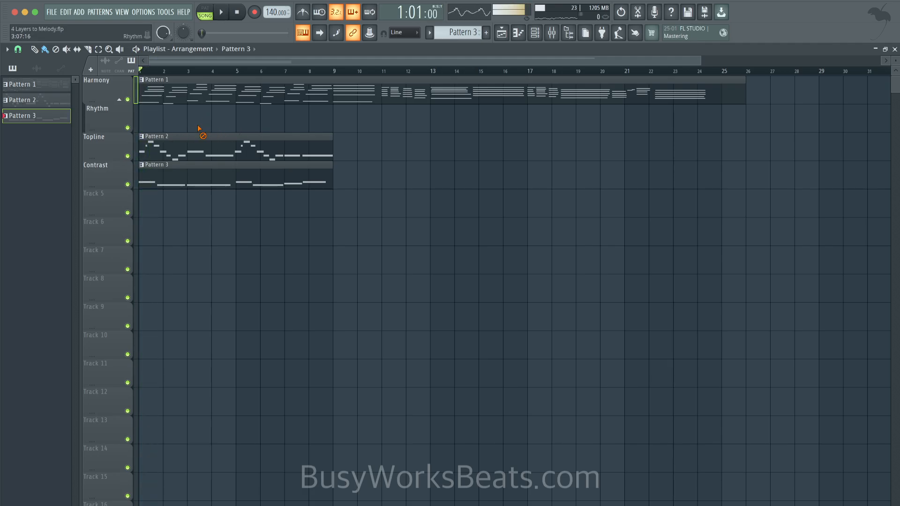
# Play the layers with Insert 2 muted while examining the Topline clip's notes and its ZENOLOGY preset.
pyautogui.click(551, 33)
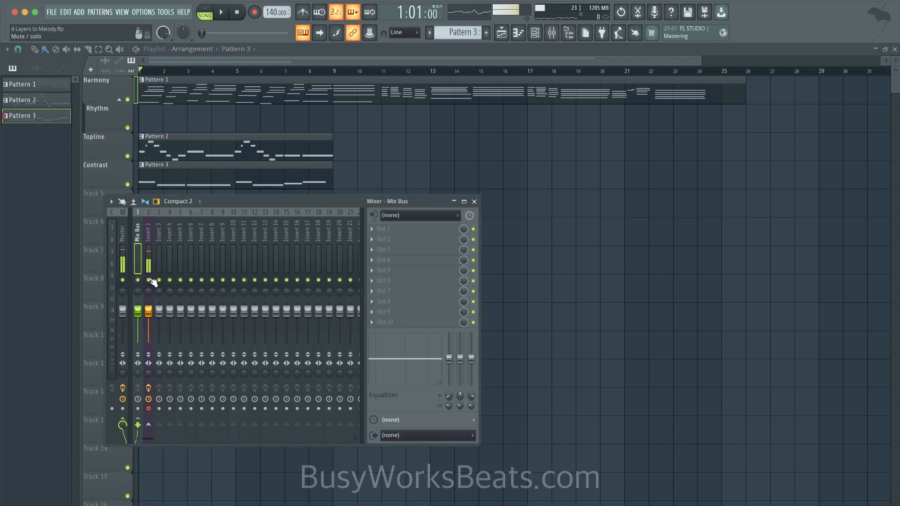
pyautogui.press('space')
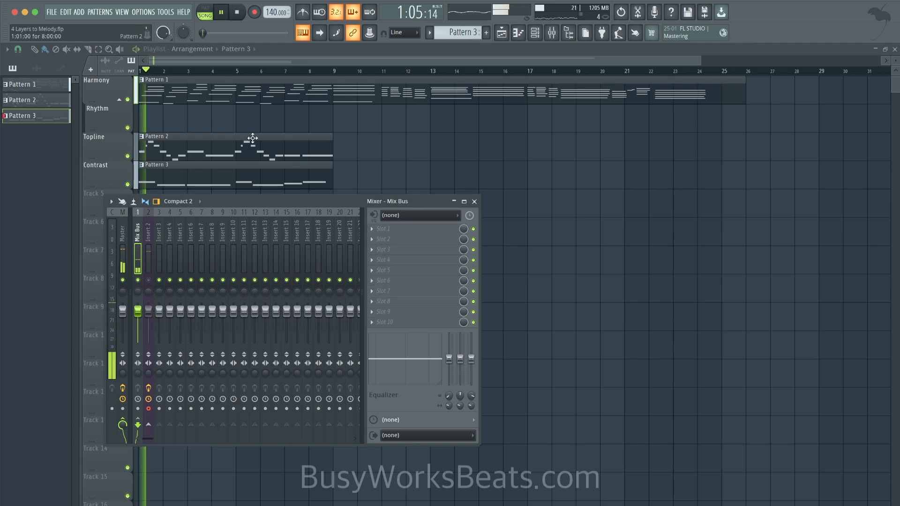
pyautogui.doubleClick(200, 149)
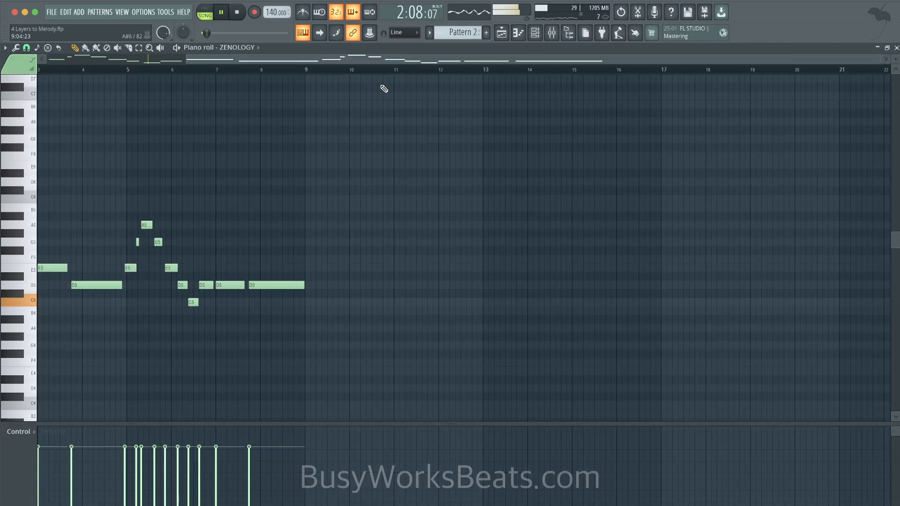
pyautogui.click(535, 33)
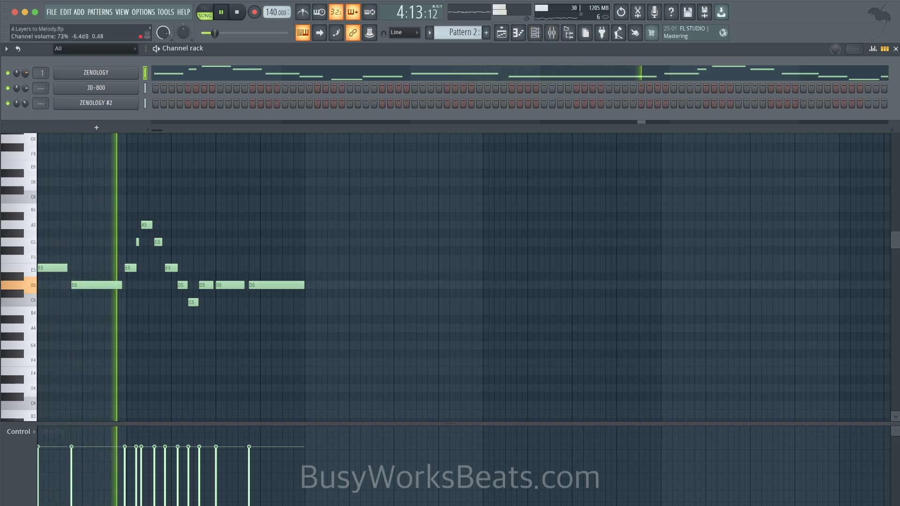
pyautogui.click(96, 72)
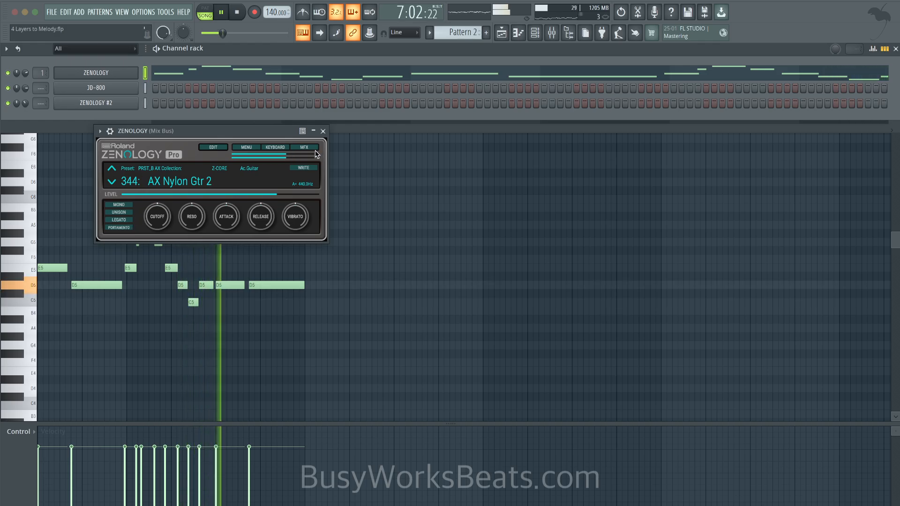
pyautogui.click(323, 131)
pyautogui.press('space')
# Start the topline's bar 7 note slightly earlier, audition it on E5 and D#5, and set it to D5.
pyautogui.moveTo(227, 283); pyautogui.dragTo(223, 267)
pyautogui.press('space')
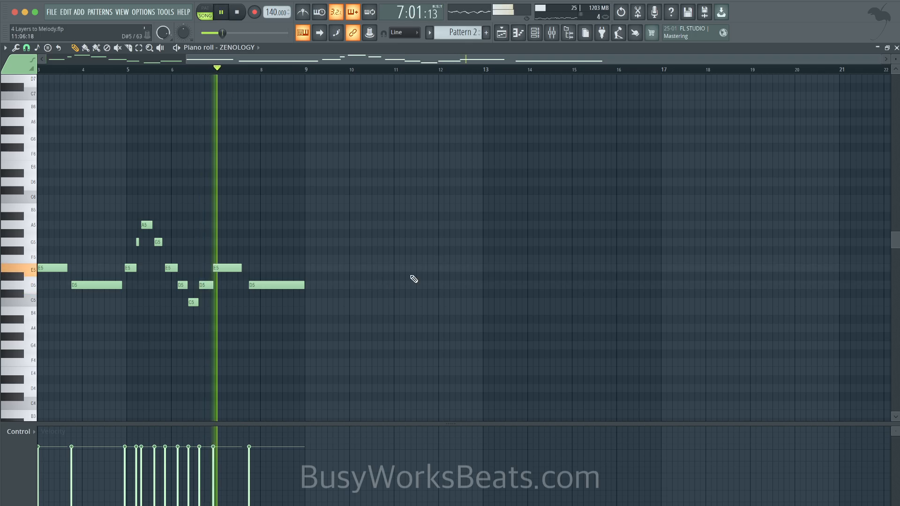
pyautogui.press('space')
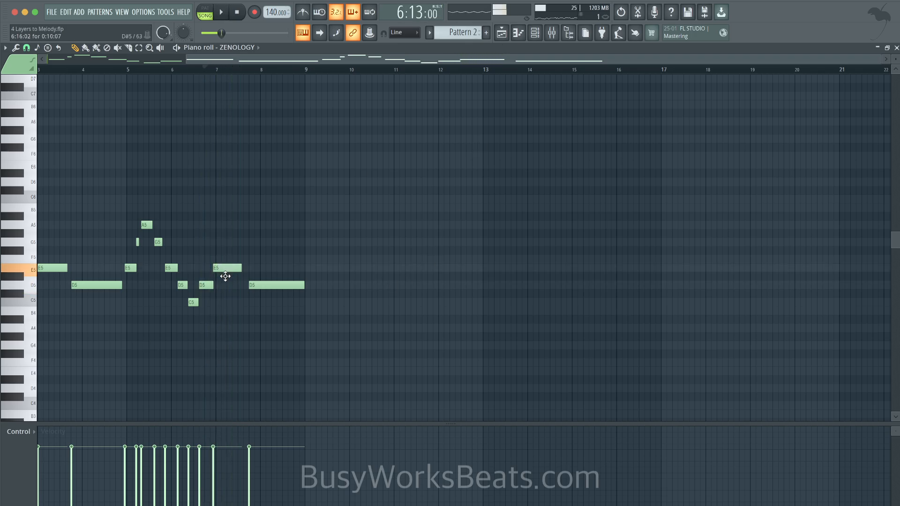
pyautogui.press('space')
pyautogui.moveTo(225, 277); pyautogui.dragTo(226, 278)
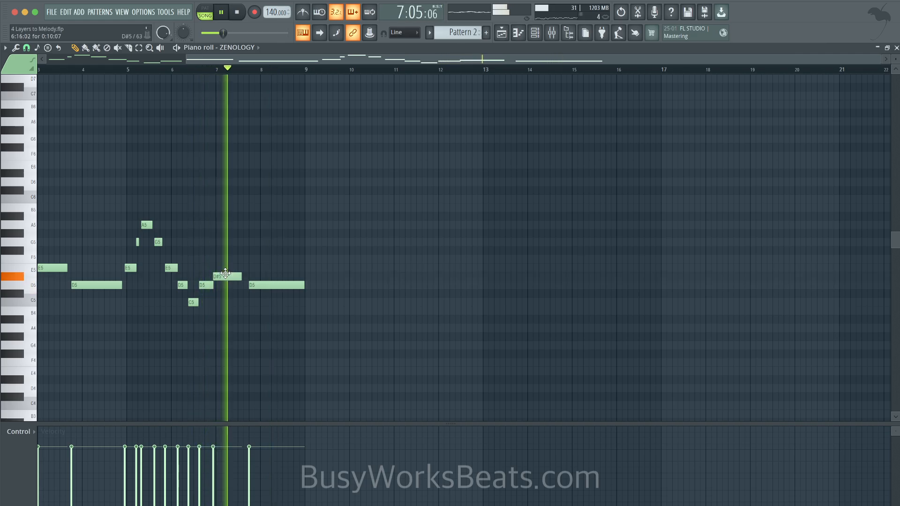
pyautogui.moveTo(226, 273); pyautogui.dragTo(225, 264)
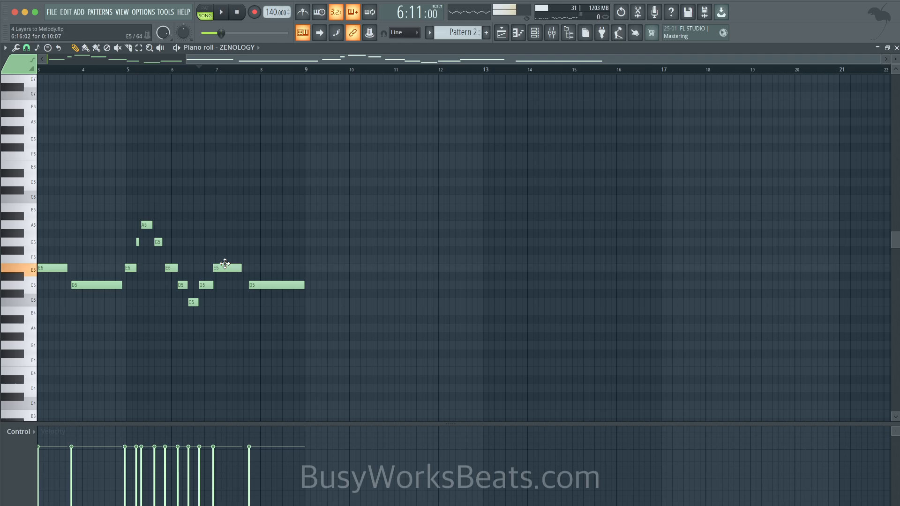
pyautogui.moveTo(224, 264); pyautogui.dragTo(225, 289)
pyautogui.press('space')
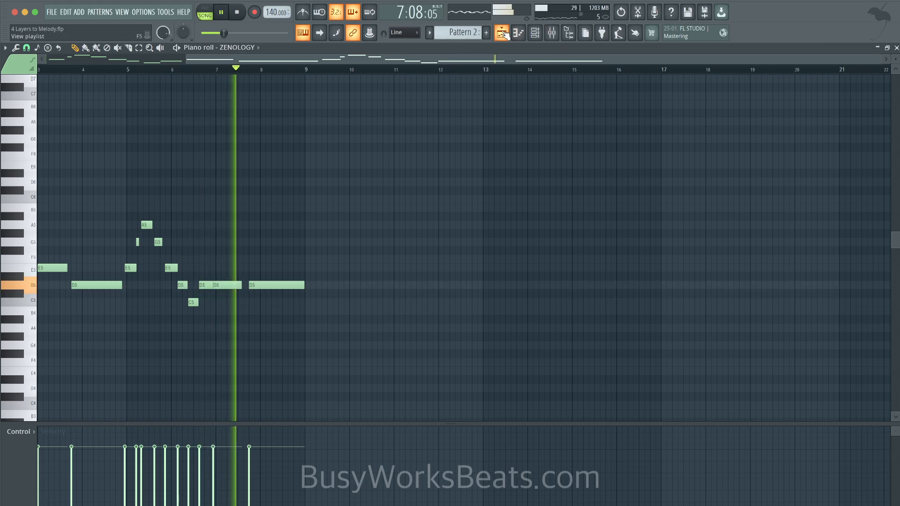
# Set the contrast line's bar 7 note to D5 in Pattern 3 and play it back.
pyautogui.press('F5')
pyautogui.doubleClick(272, 182)
pyautogui.press('space')
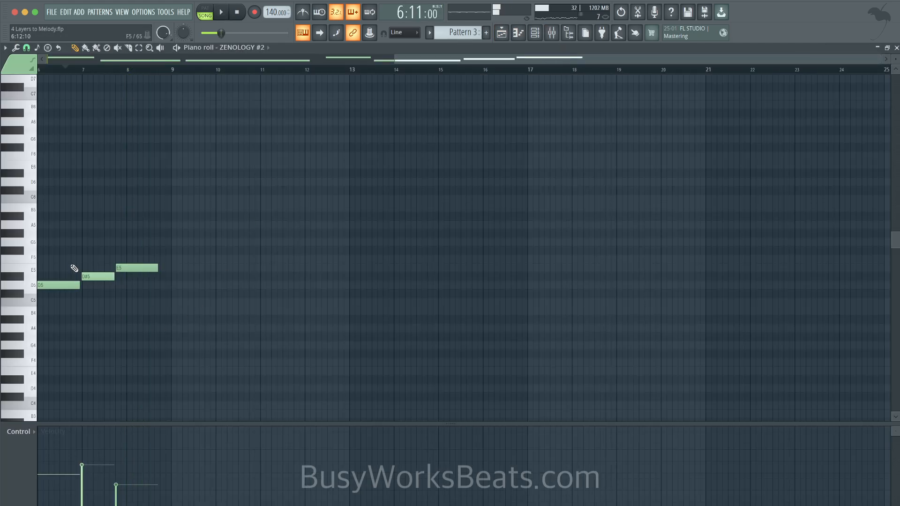
pyautogui.moveTo(90, 285); pyautogui.dragTo(89, 286)
pyautogui.press('space')
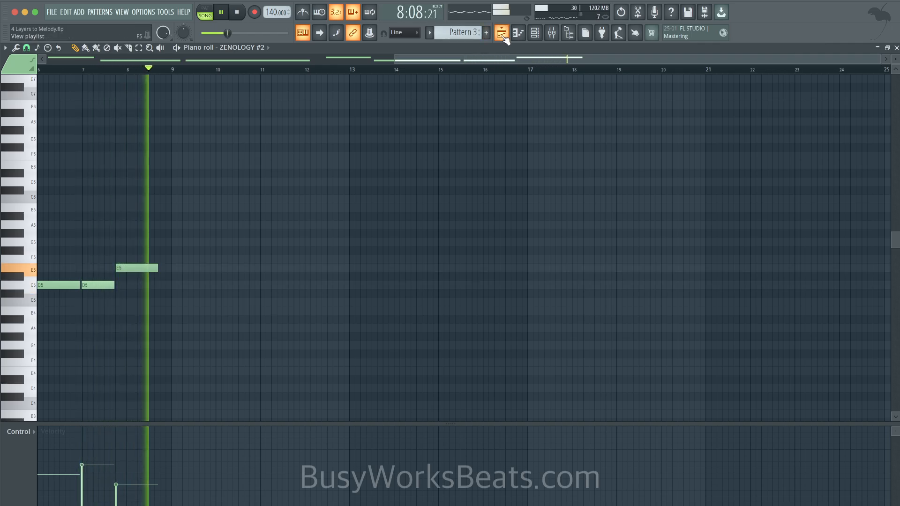
# Select bars 1 to 8 as the playlist's loop range and play the layers from the start.
pyautogui.press('F5')
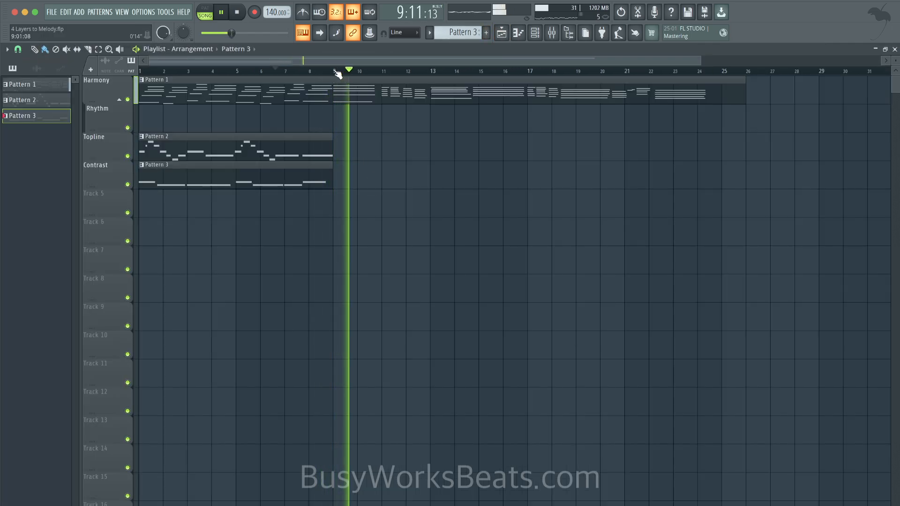
pyautogui.moveTo(343, 72); pyautogui.dragTo(261, 71)
pyautogui.press('space')
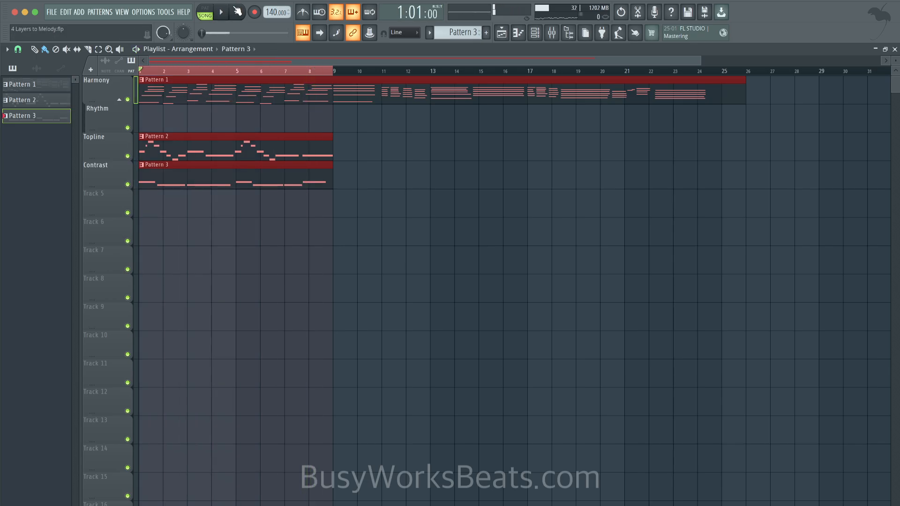
pyautogui.press('space')
pyautogui.click(387, 153)
# Compare the playing layers with Insert 2 unmuted, and mute it again in the mixer.
pyautogui.press('F9')
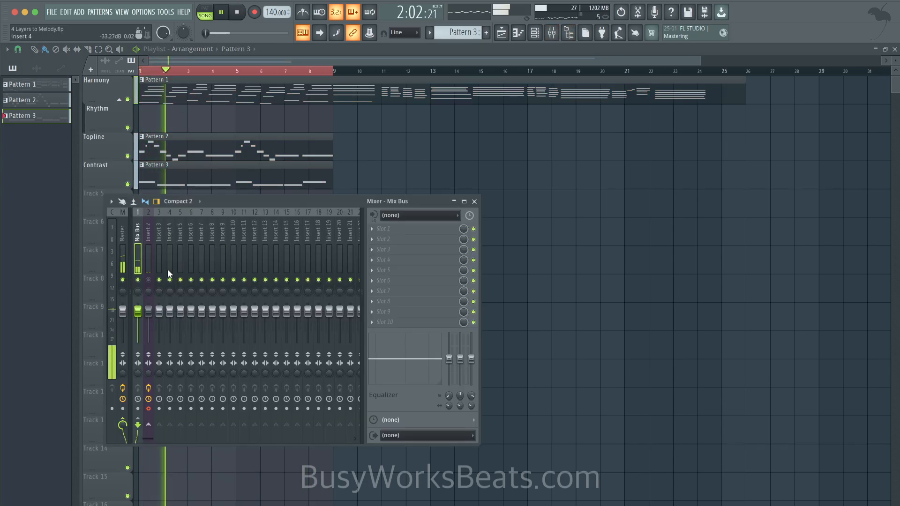
pyautogui.click(149, 280)
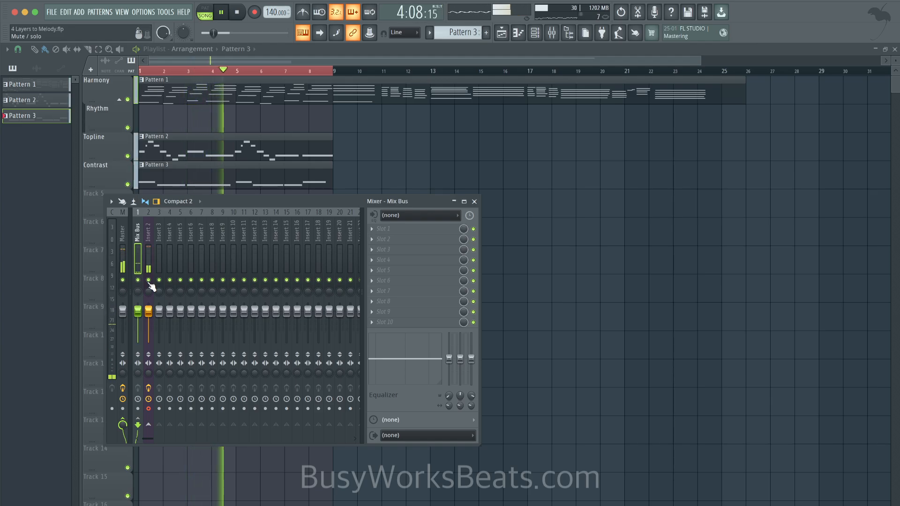
pyautogui.click(149, 280)
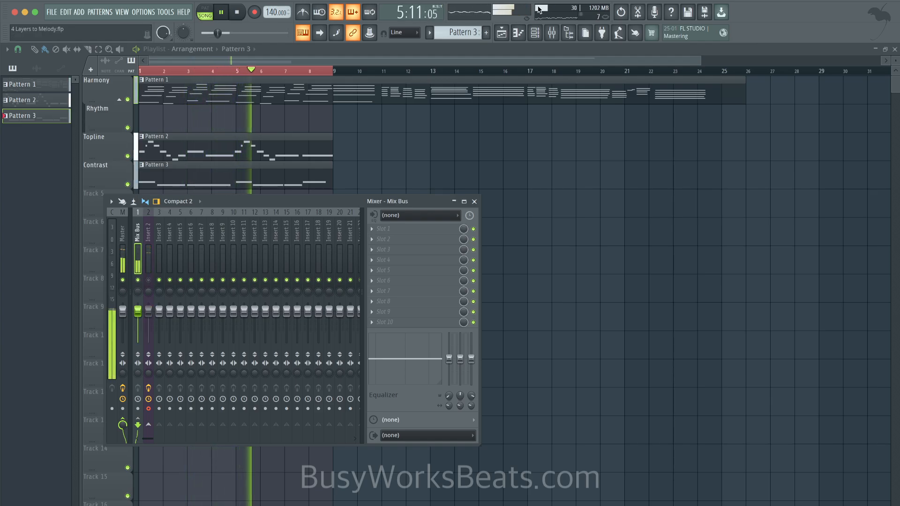
# Assign ZENOLOGY, JD-800 and ZENOLOGY #2 to mixer tracks 3 to 5 and route them only to Insert 6, renamed Melody.
pyautogui.click(535, 32)
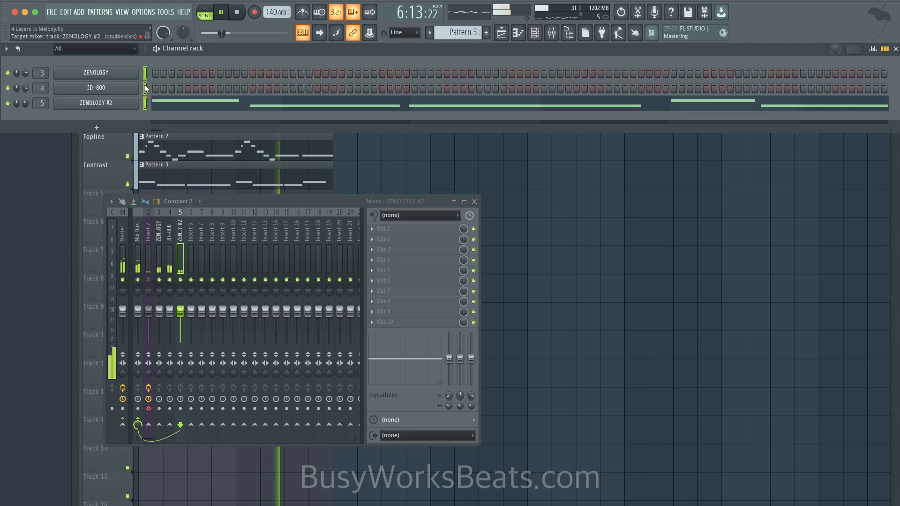
pyautogui.doubleClick(188, 251)
pyautogui.write('M')
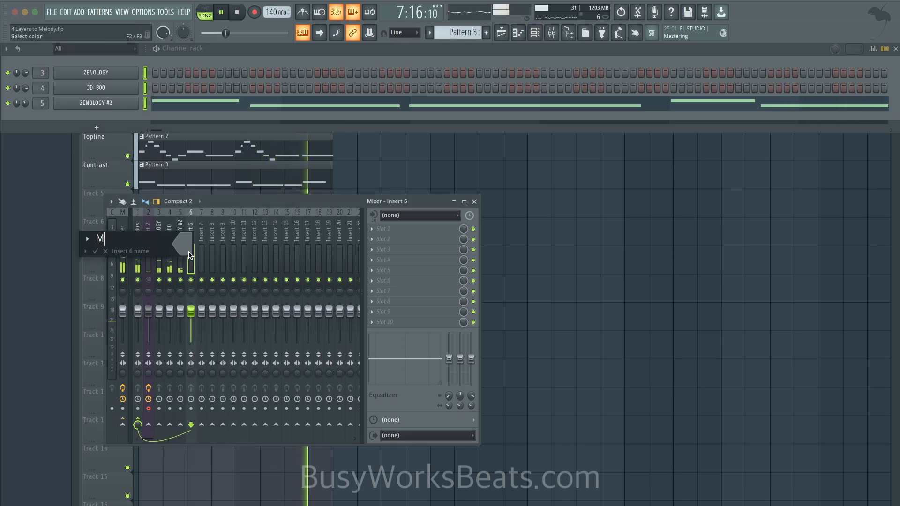
pyautogui.write('elody')
pyautogui.press('Return')
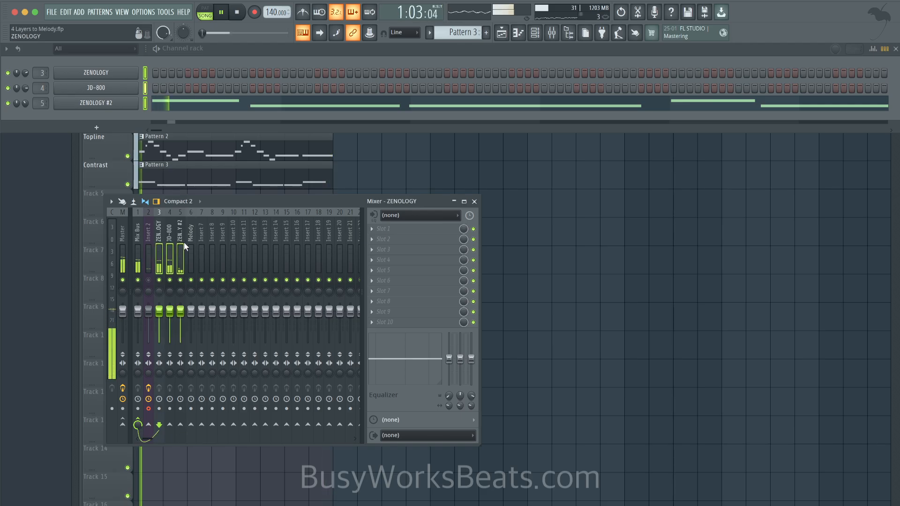
pyautogui.rightClick(190, 425)
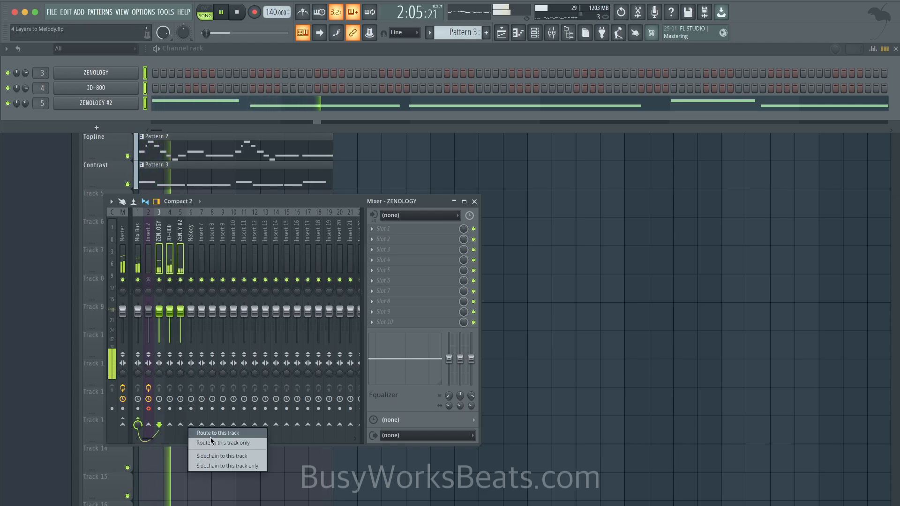
pyautogui.click(220, 442)
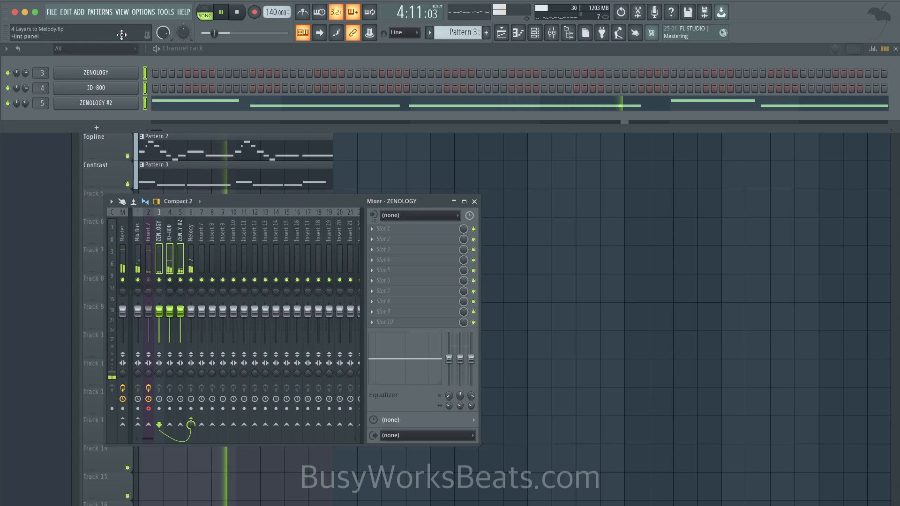
# Change the first ZENOLOGY channel's tone to 0333: Pan Pipes from the PRST_B AX Collection bank.
pyautogui.click(118, 76)
pyautogui.click(173, 184)
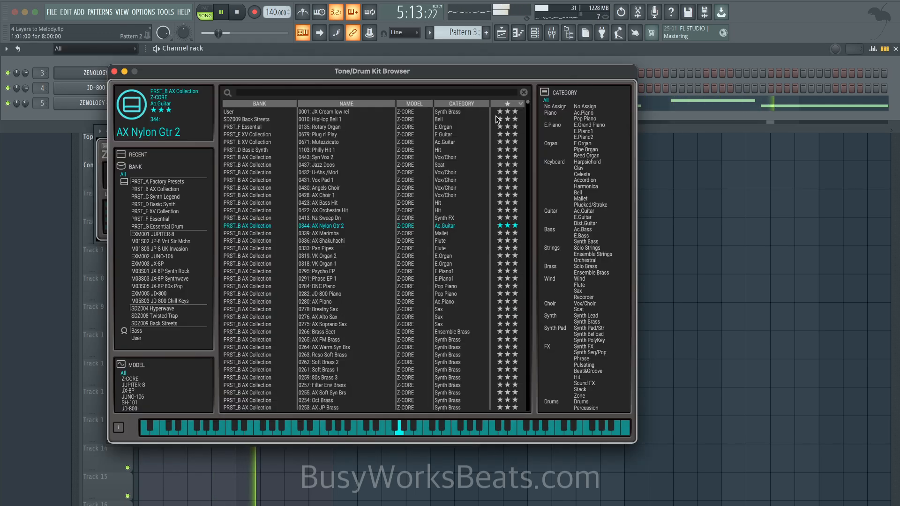
pyautogui.click(445, 236)
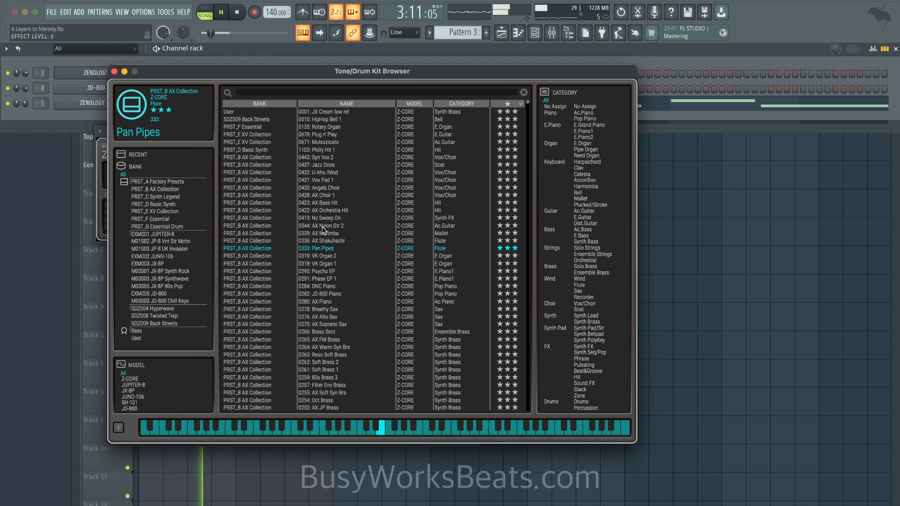
pyautogui.click(115, 71)
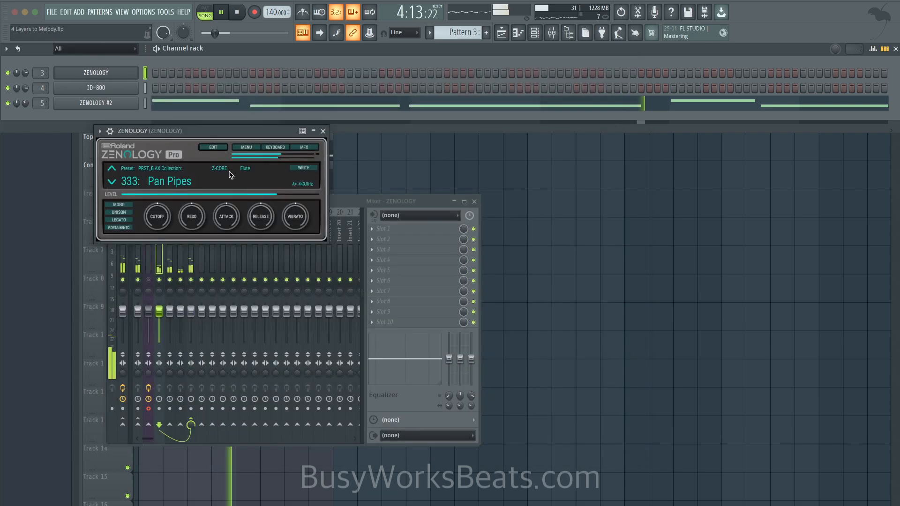
pyautogui.click(323, 131)
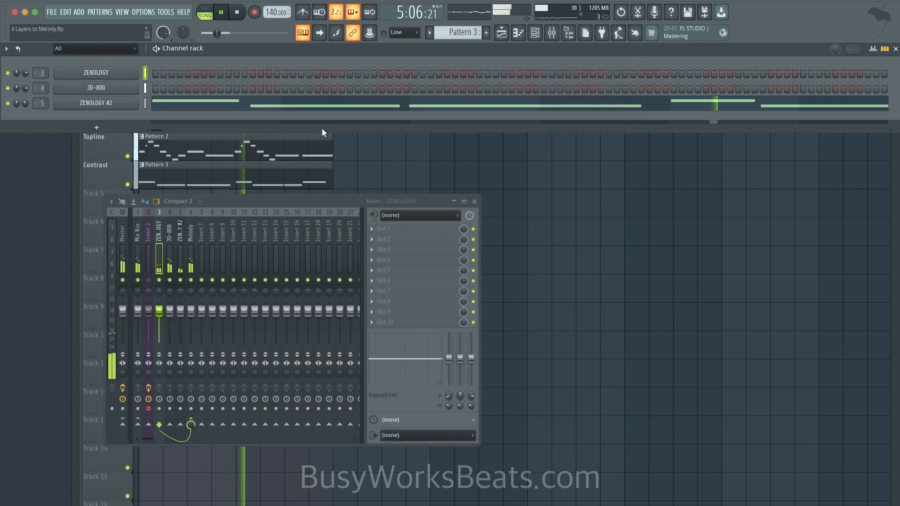
# Add TrueVerb Stereo_2 to the Melody track's first effect slot and lower its reverb level.
pyautogui.click(190, 245)
pyautogui.click(397, 228)
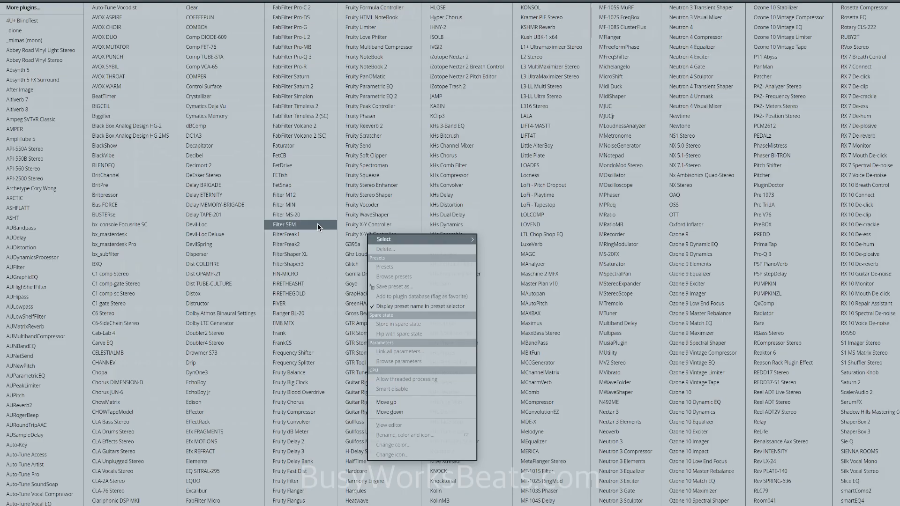
pyautogui.scroll(-10, 293, 206)
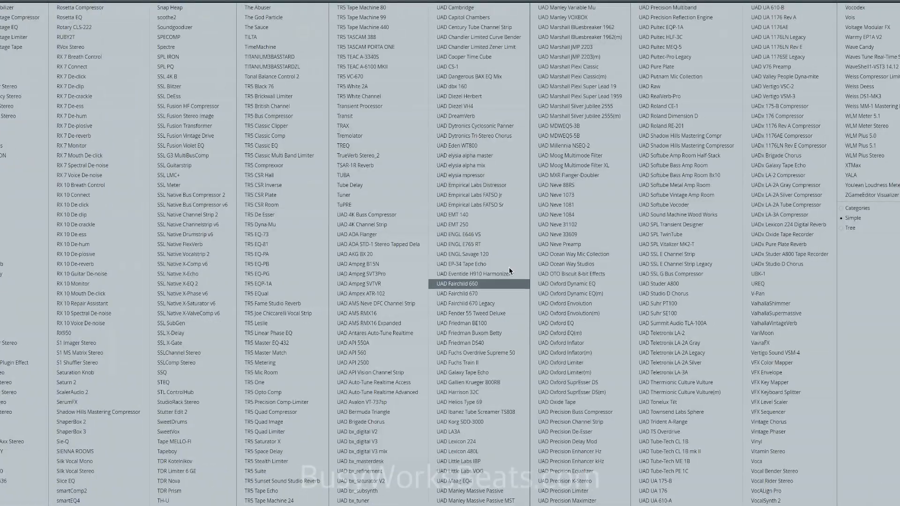
pyautogui.click(363, 156)
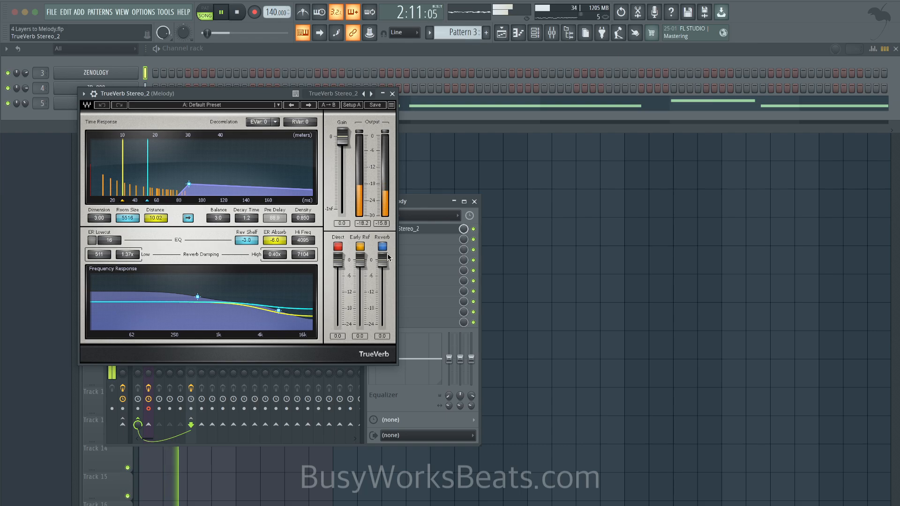
pyautogui.moveTo(387, 256); pyautogui.dragTo(387, 286)
pyautogui.click(392, 94)
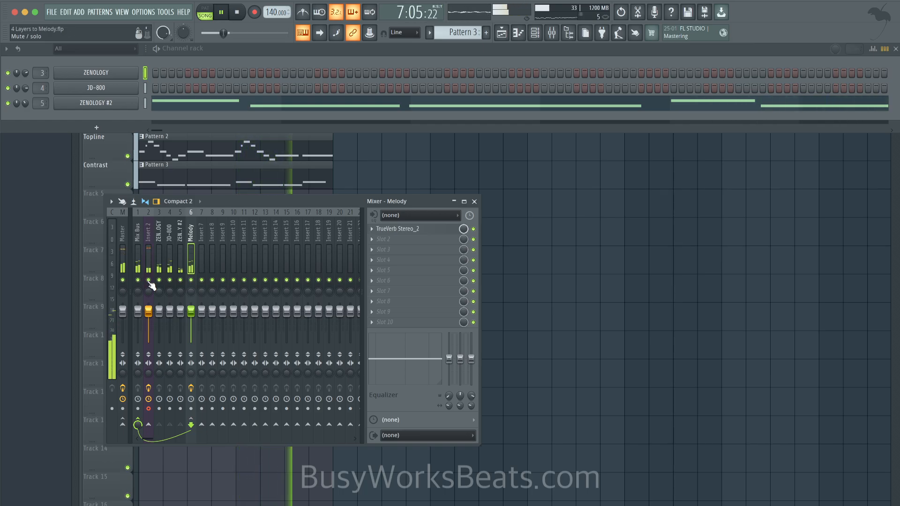
# Merge the harmony, topline and contrast clips into one pattern, and consolidate the Harmony track to audio over the time selection.
pyautogui.click(443, 136)
pyautogui.press('space')
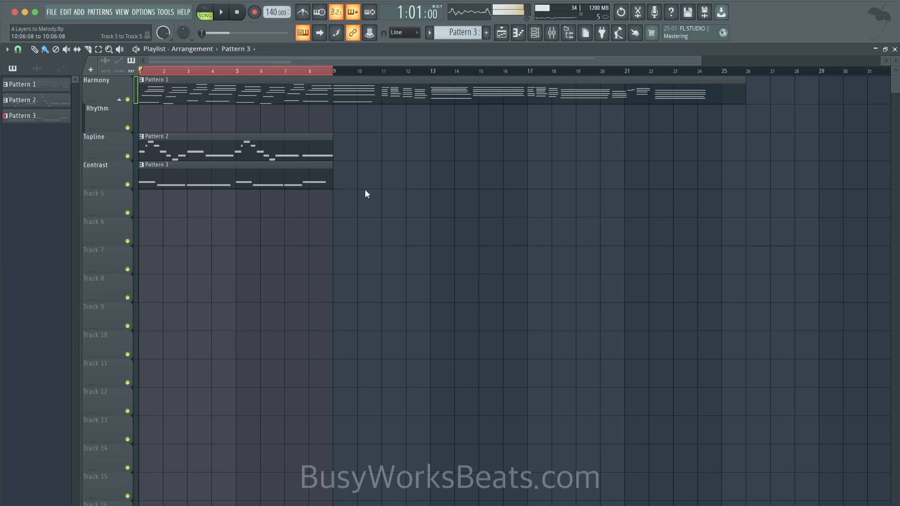
pyautogui.moveTo(358, 245); pyautogui.dragTo(183, 71)
pyautogui.hotkey('ctrl', 'g')
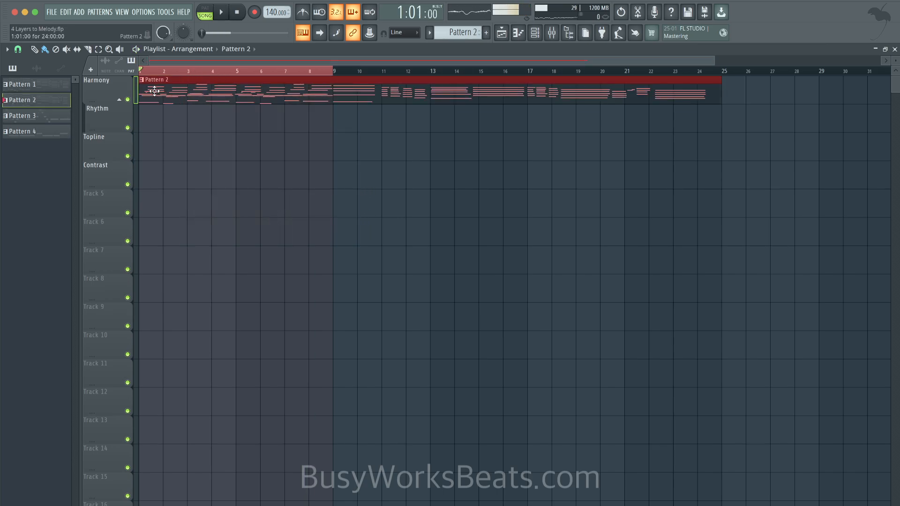
pyautogui.rightClick(113, 85)
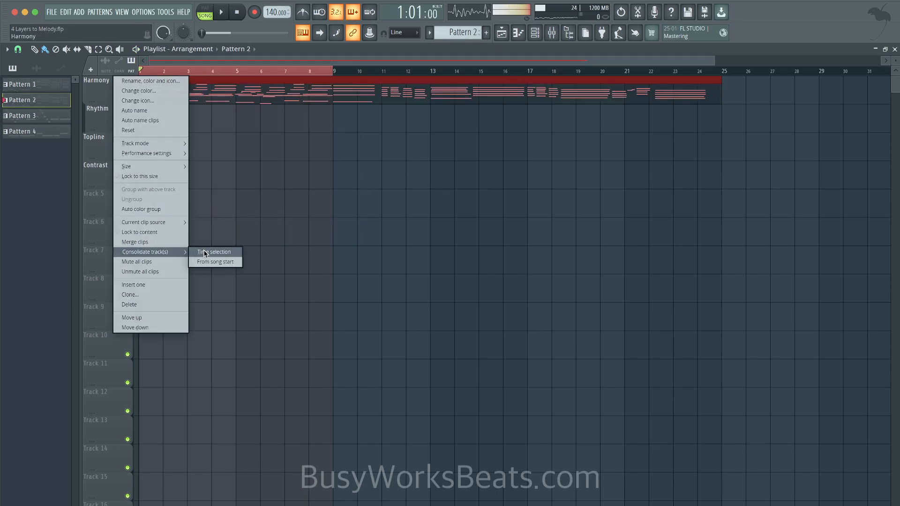
pyautogui.click(204, 252)
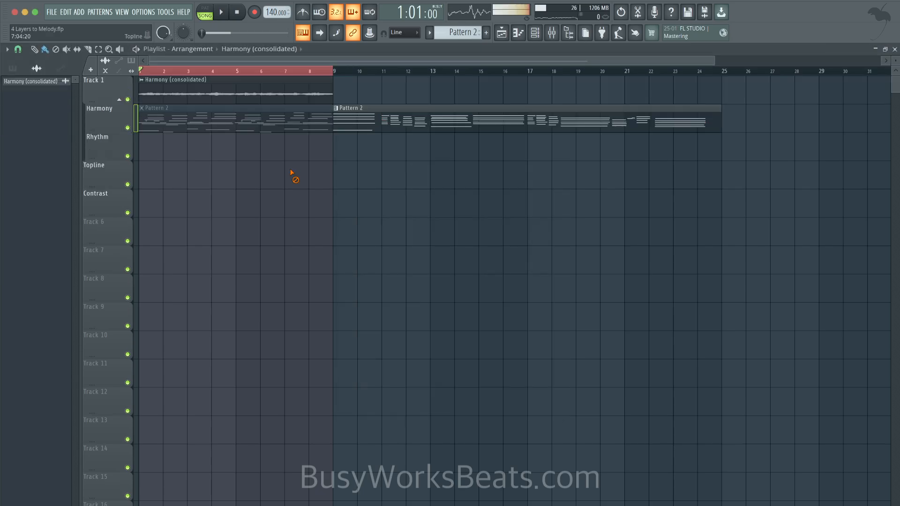
# Open the consolidated harmony audio in Fruity Slicer and slice it by beat.
pyautogui.doubleClick(229, 89)
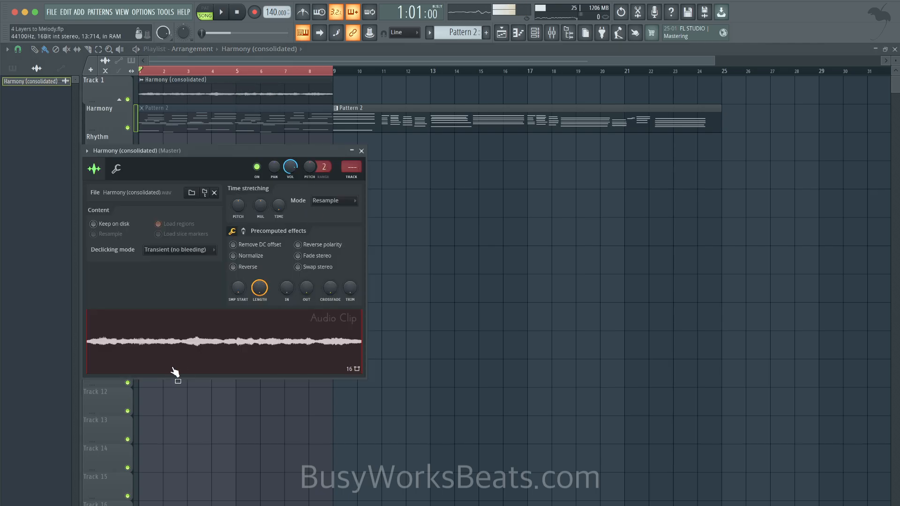
pyautogui.rightClick(207, 350)
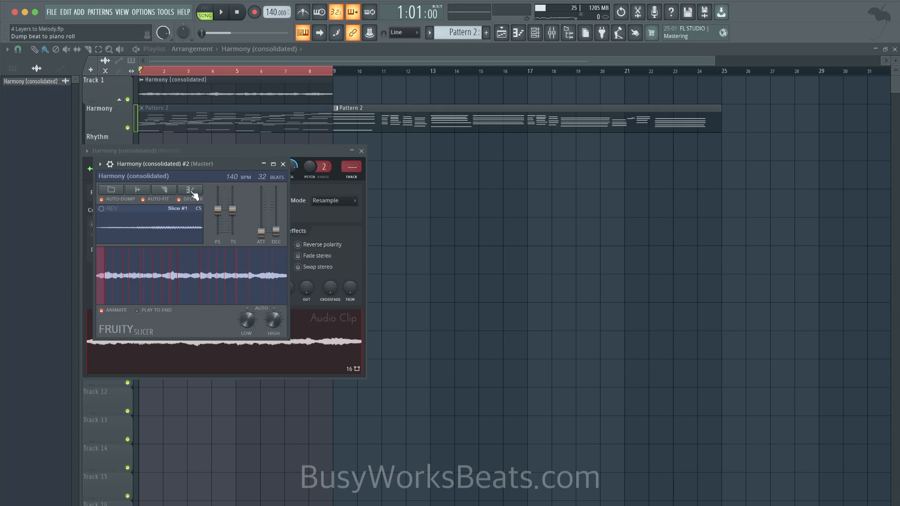
pyautogui.click(190, 190)
pyautogui.click(186, 289)
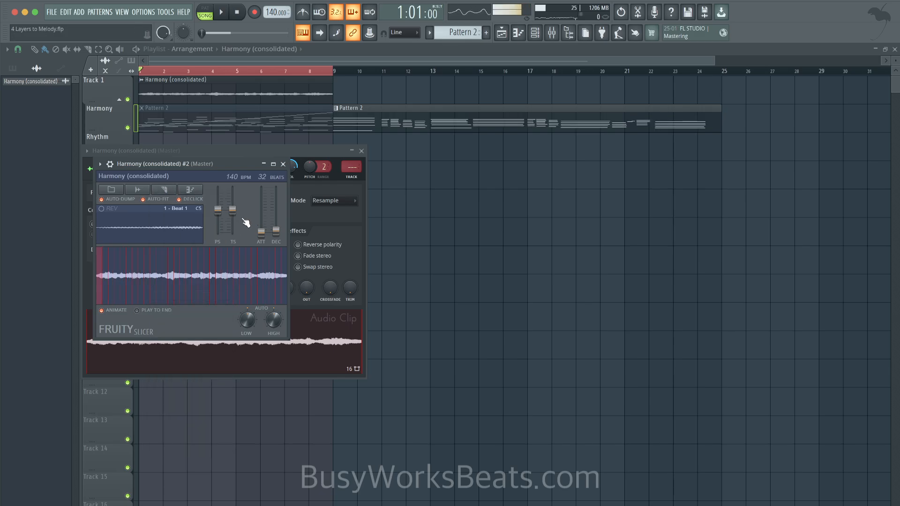
# Move the slicer's notes out of Pattern 2 into a new pattern of their own.
pyautogui.click(535, 34)
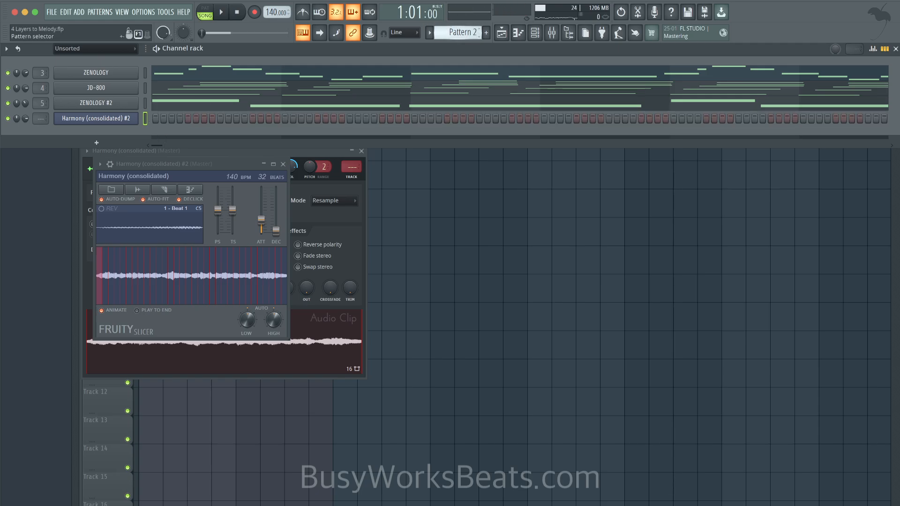
pyautogui.rightClick(449, 28)
pyautogui.click(554, 36)
pyautogui.press('Return')
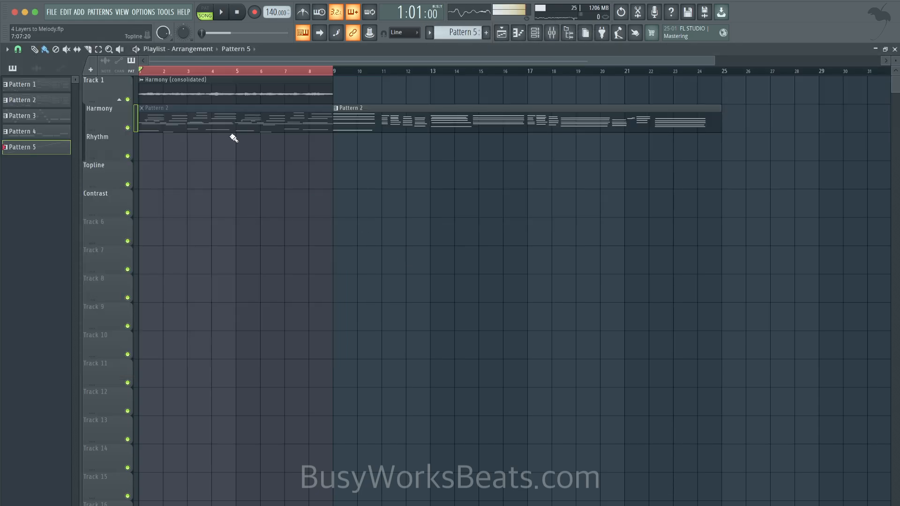
# Place the sliced pattern at bar 1 of Track 6, delete the consolidated audio clip from Track 1, and start playback.
pyautogui.moveTo(156, 158)
pyautogui.mouseDown()
pyautogui.moveTo(181, 150)
pyautogui.moveTo(174, 237)
pyautogui.mouseUp()
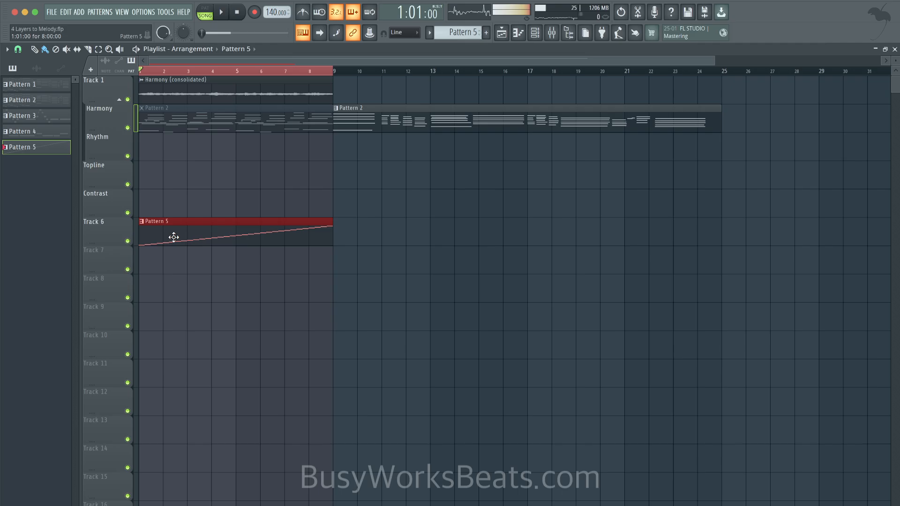
pyautogui.rightClick(180, 85)
pyautogui.press('space')
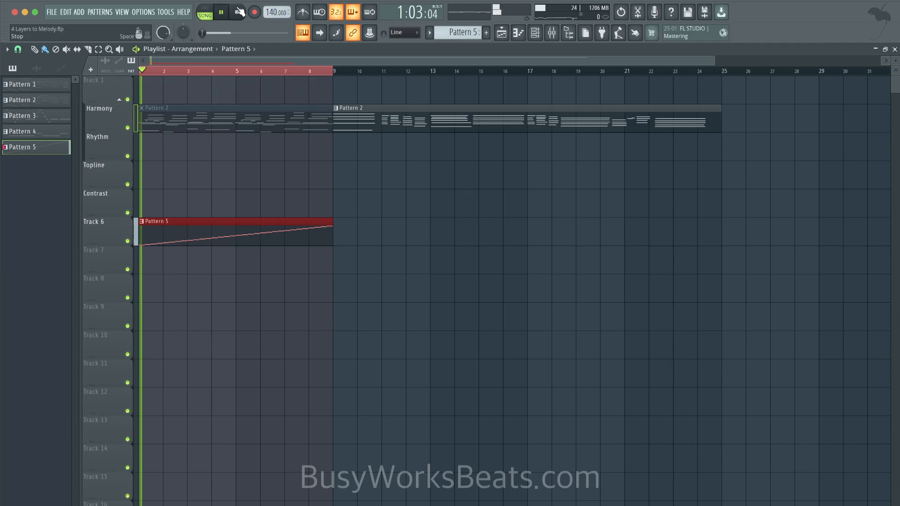
# Raise the pitch shift slightly in the sliced harmony's Fruity Slicer while the pattern plays.
pyautogui.doubleClick(175, 228)
pyautogui.press('F6')
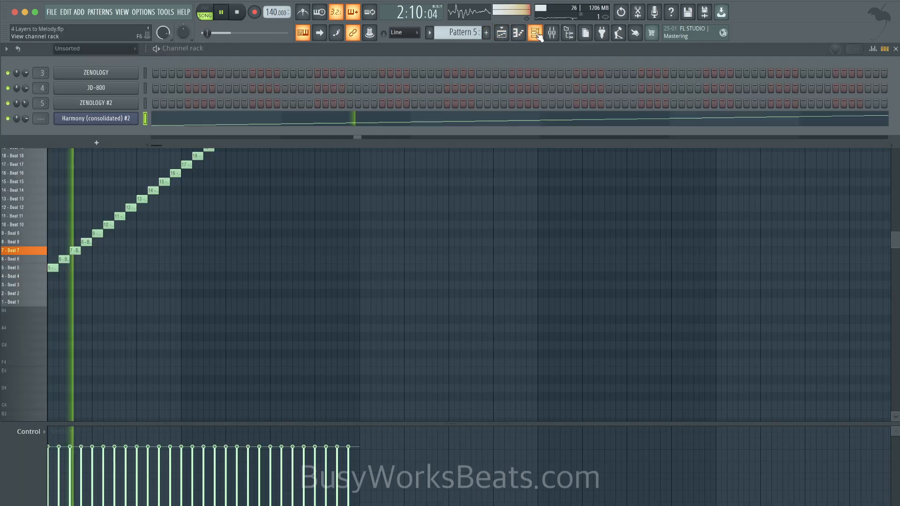
pyautogui.click(102, 122)
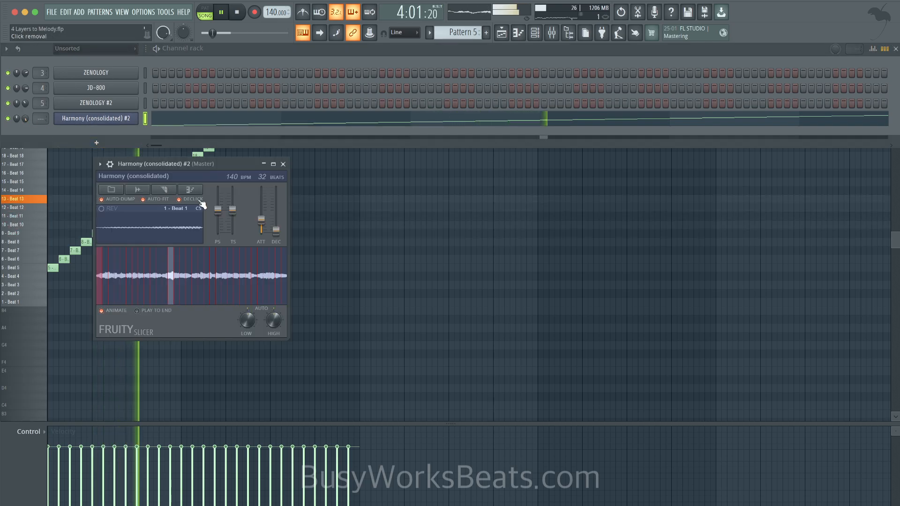
pyautogui.moveTo(218, 210); pyautogui.dragTo(218, 206)
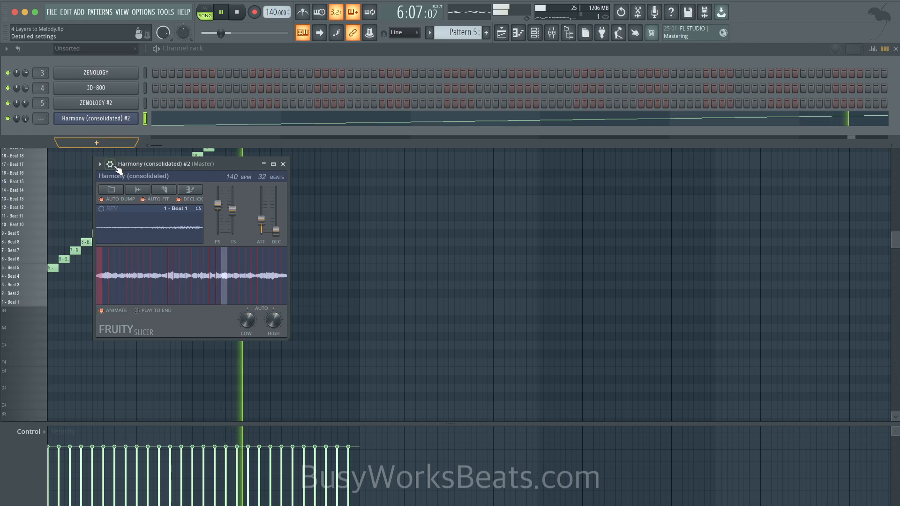
# Route the sliced harmony channel to mixer track 6, the Melody bus.
pyautogui.click(110, 164)
pyautogui.click(151, 182)
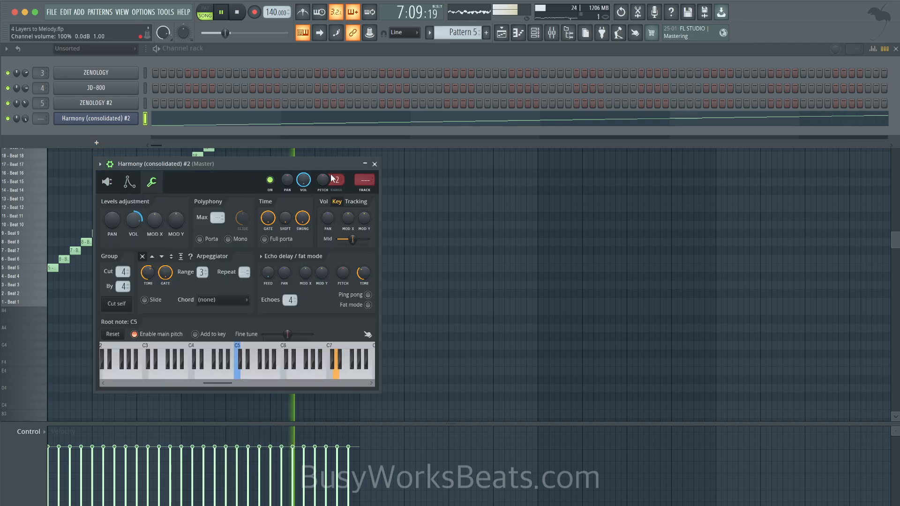
pyautogui.click(368, 192)
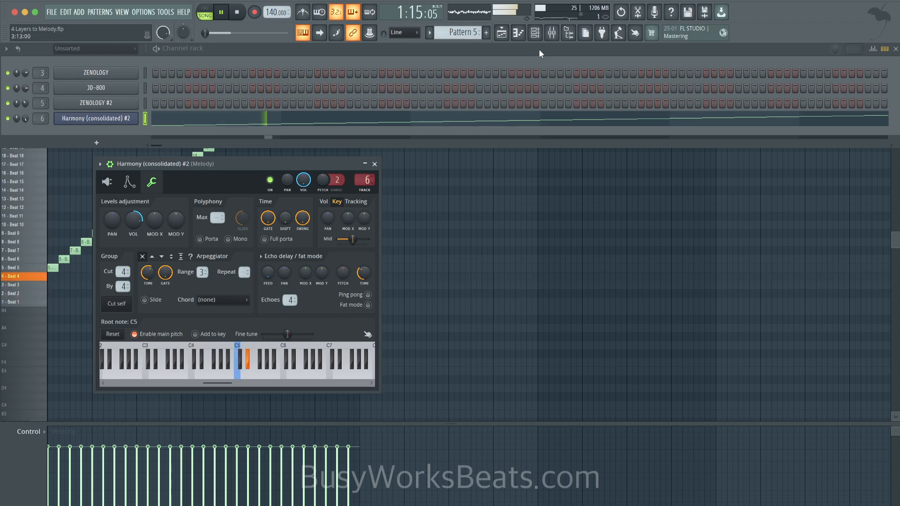
# In the Melody track's TrueVerb, lower the reverb level to -24.0 and the early reflections to -7.7.
pyautogui.press('F9')
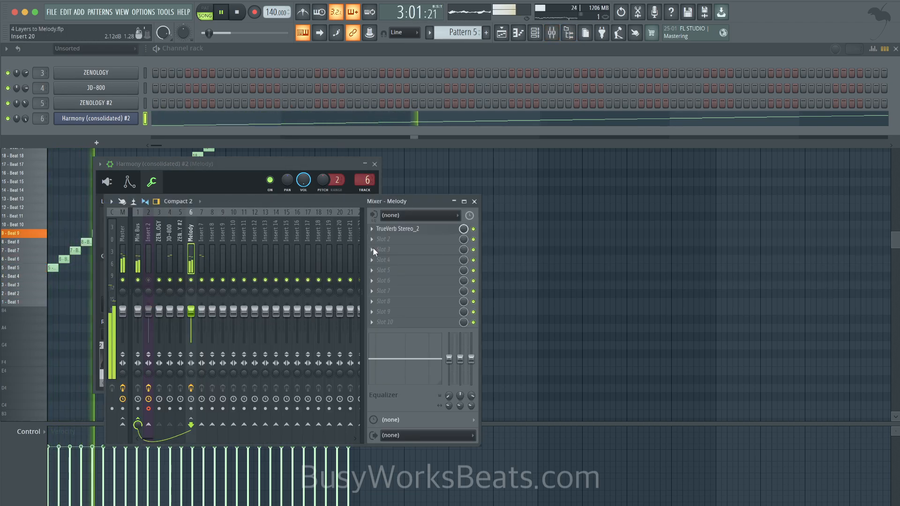
pyautogui.click(424, 231)
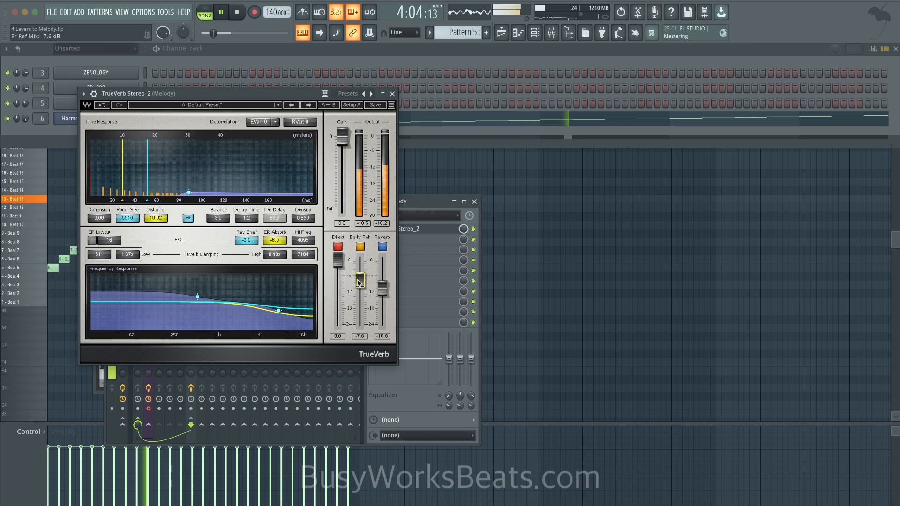
pyautogui.moveTo(382, 289); pyautogui.dragTo(382, 325)
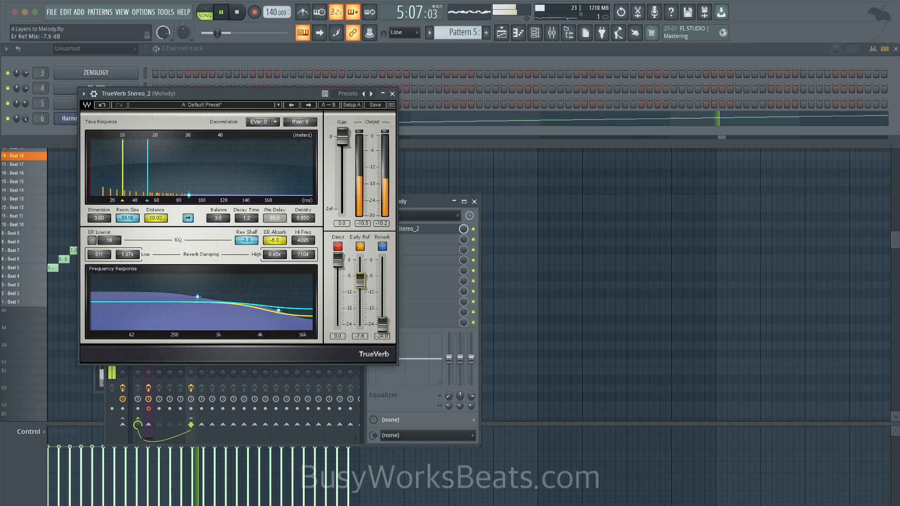
pyautogui.moveTo(359, 281); pyautogui.dragTo(358, 285)
pyautogui.click(393, 95)
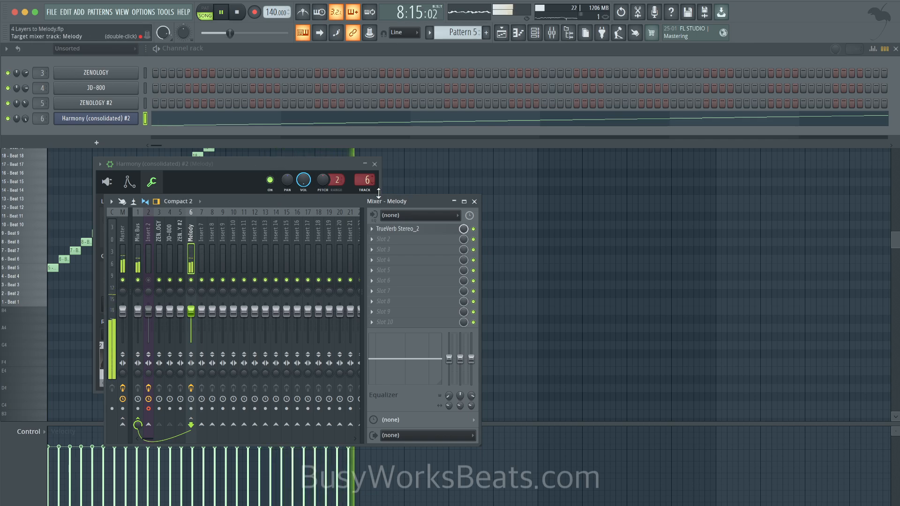
# Load Glitch into slot 2 of the Melody mixer track and initialise its program to an empty sequence.
pyautogui.click(388, 238)
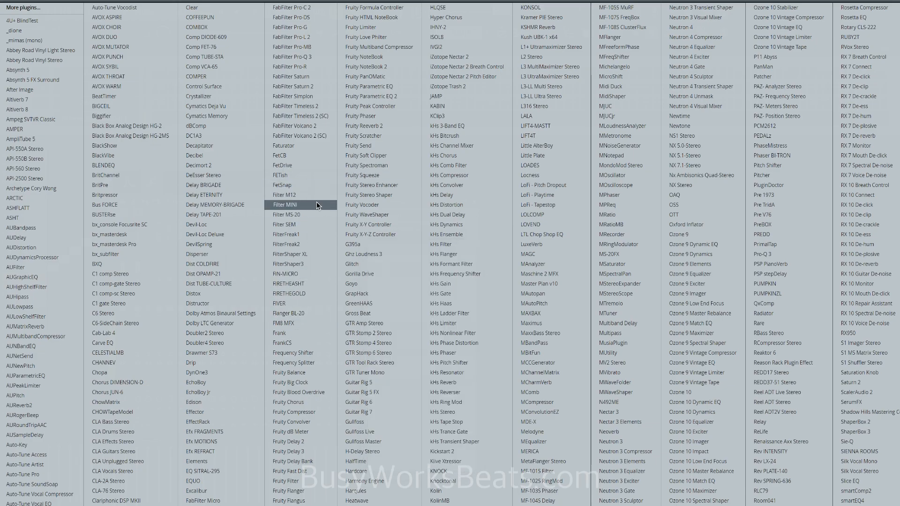
pyautogui.click(372, 265)
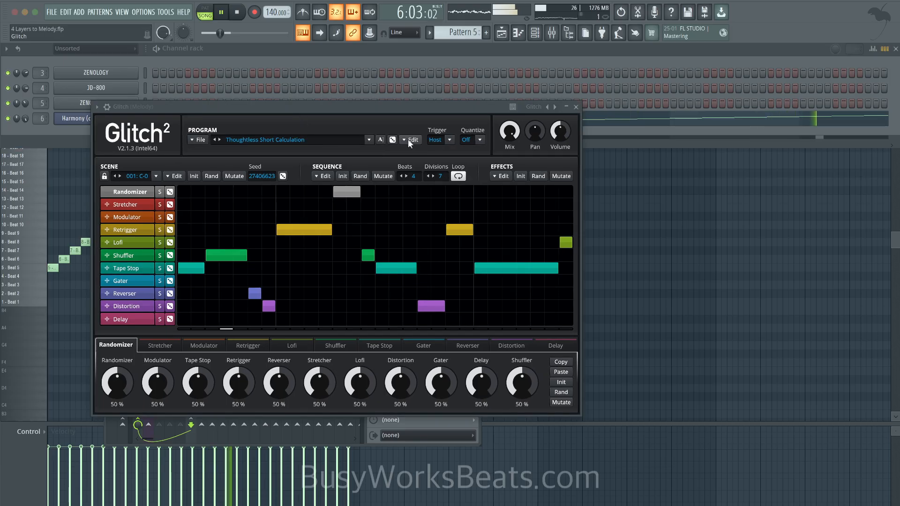
pyautogui.click(409, 140)
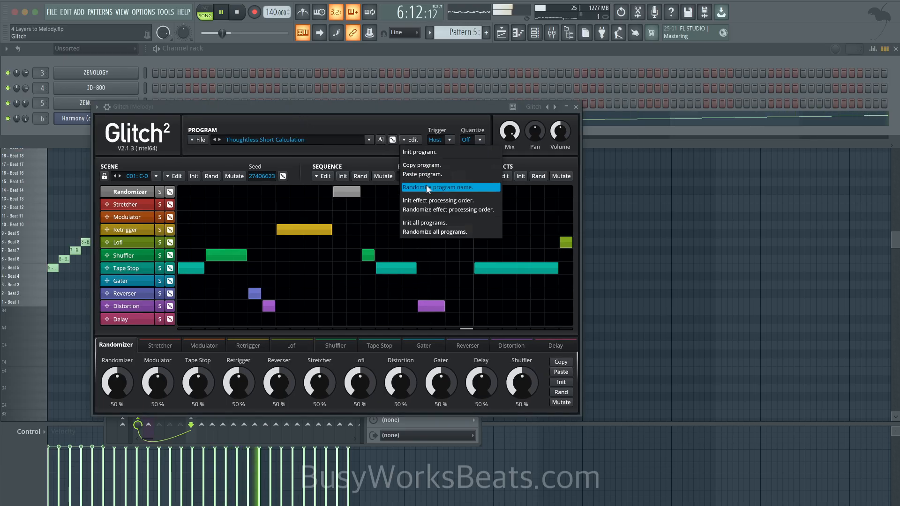
pyautogui.click(423, 148)
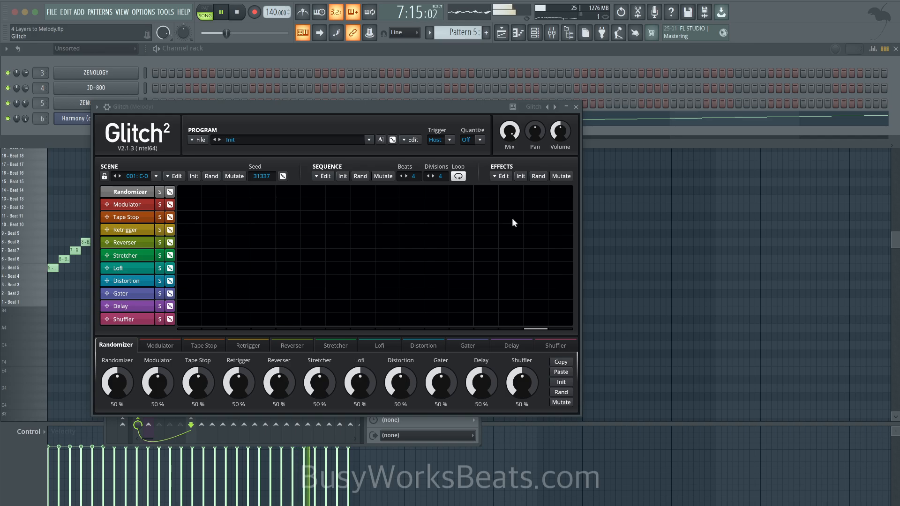
# Set the Glitch sequence length to 8 beats and leave a single Tape Stop block at the very end.
pyautogui.click(495, 217)
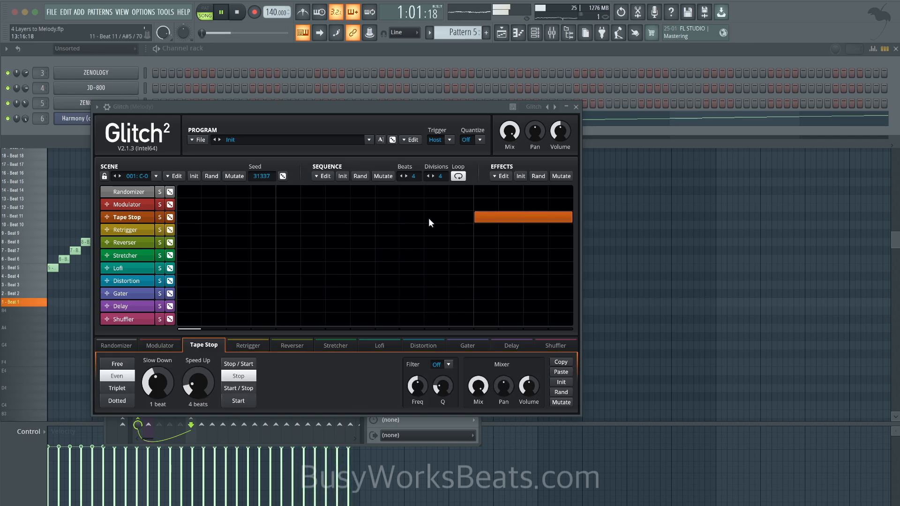
pyautogui.click(406, 176)
pyautogui.click(406, 176)
pyautogui.click(407, 175)
pyautogui.click(406, 176)
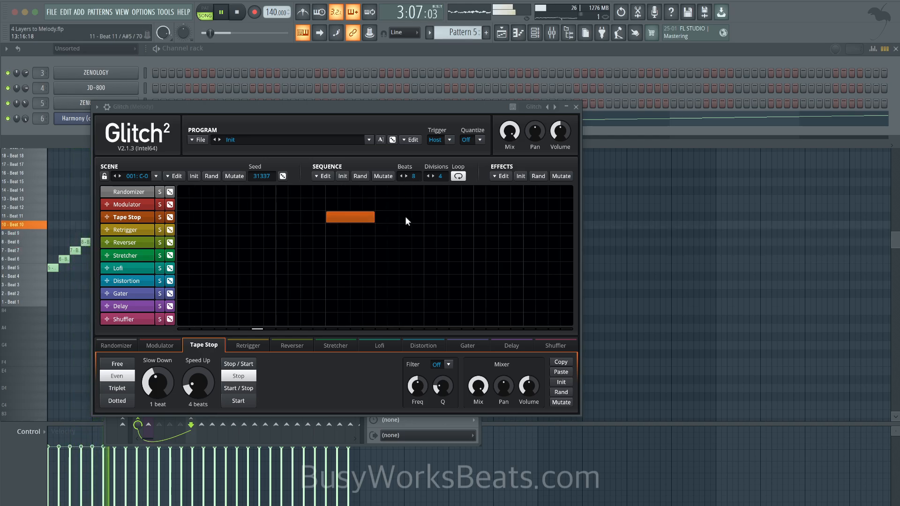
pyautogui.rightClick(355, 218)
pyautogui.click(553, 217)
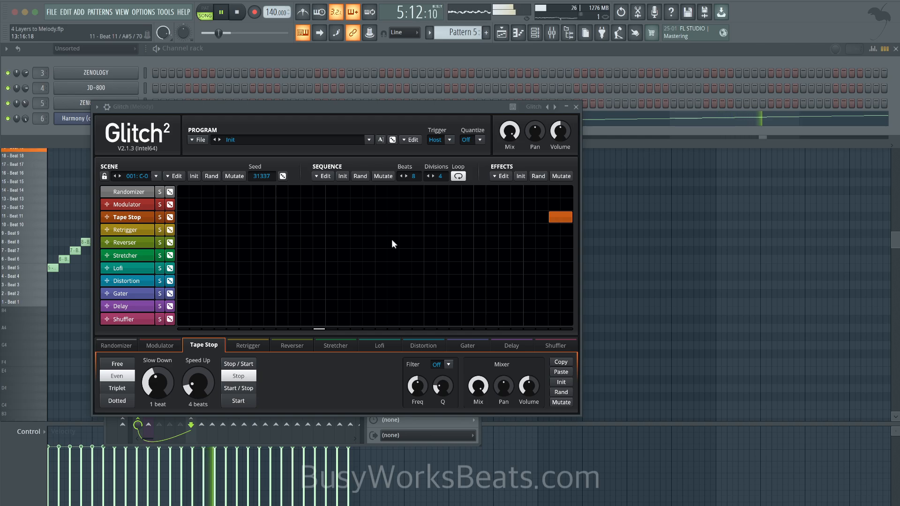
pyautogui.moveTo(428, 229); pyautogui.dragTo(465, 233)
pyautogui.click(445, 229)
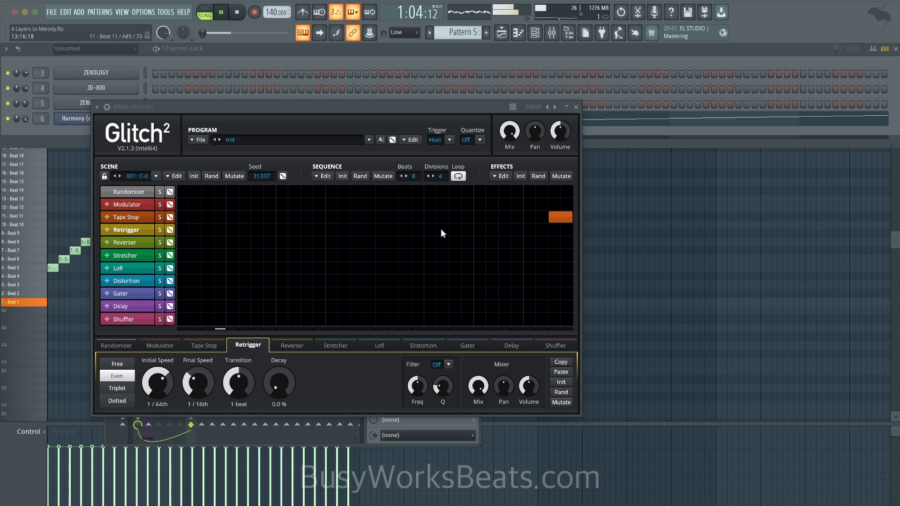
pyautogui.click(576, 107)
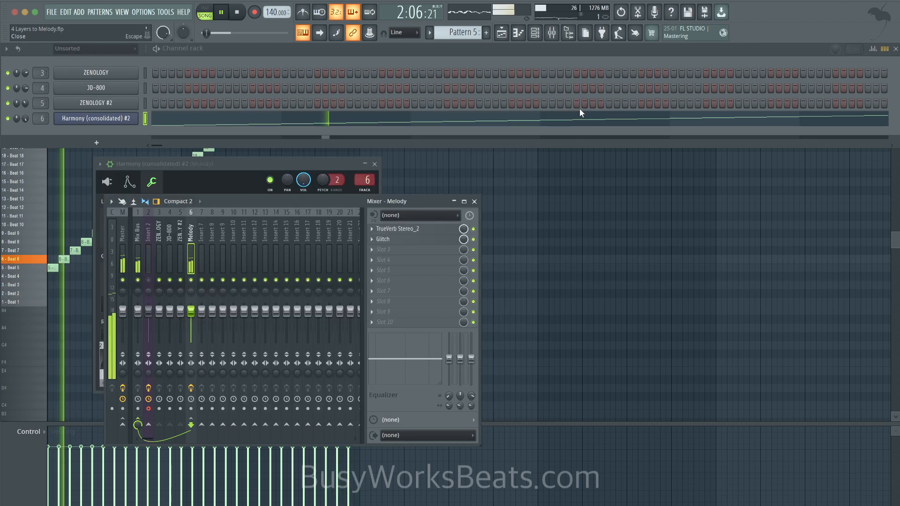
# Load HalfTime into slot 3 of the Melody mixer track and mute Insert 2.
pyautogui.click(398, 251)
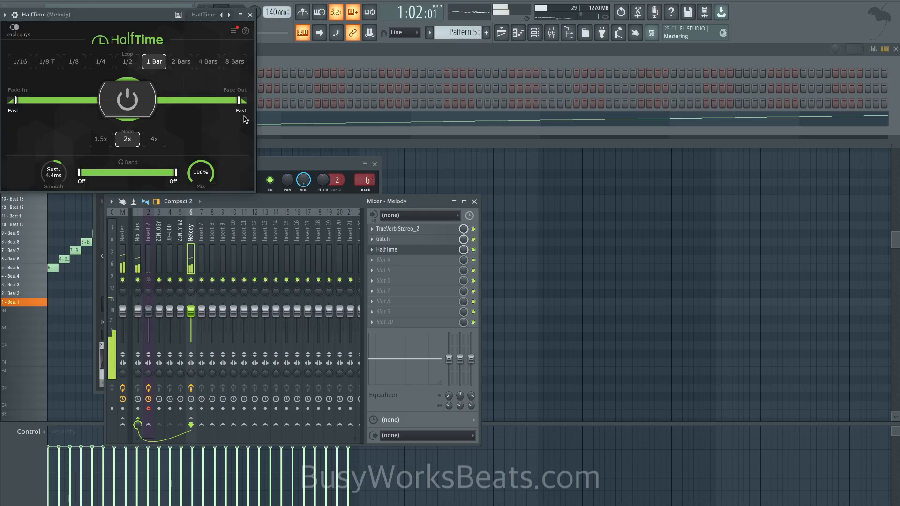
pyautogui.click(250, 15)
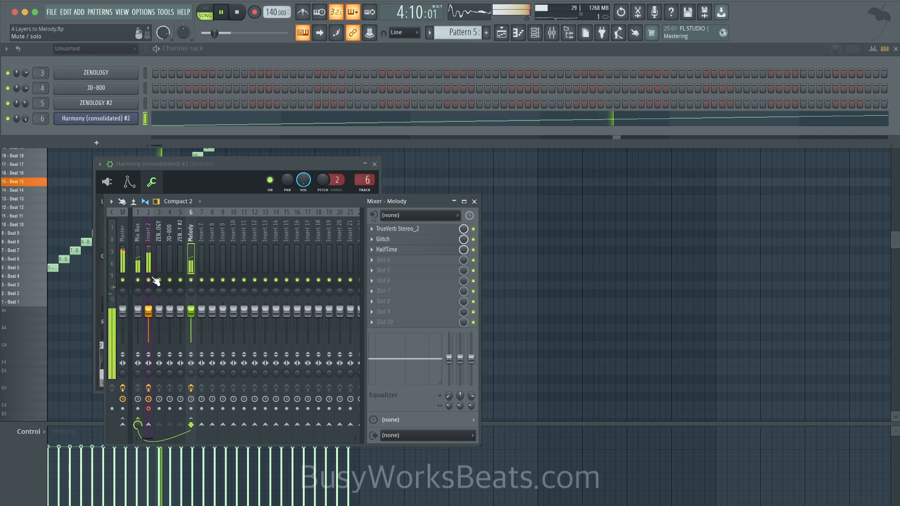
pyautogui.click(149, 280)
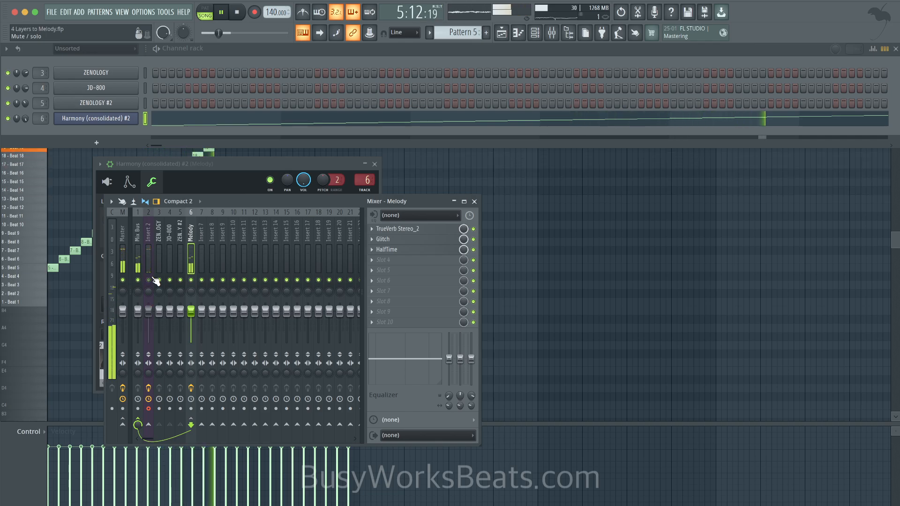
# Move HalfTime above Glitch in the Melody effect chain and set HalfTime's mix to 100%.
pyautogui.click(434, 250)
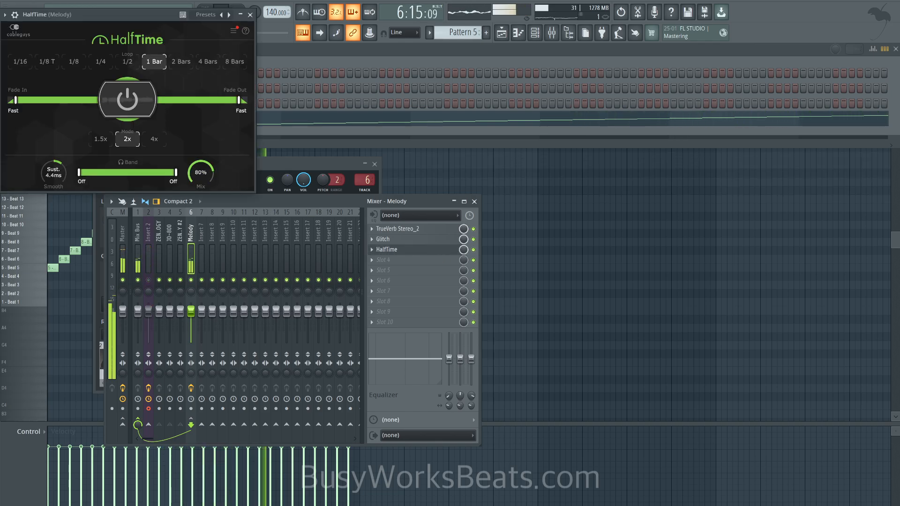
pyautogui.moveTo(442, 246); pyautogui.dragTo(441, 253)
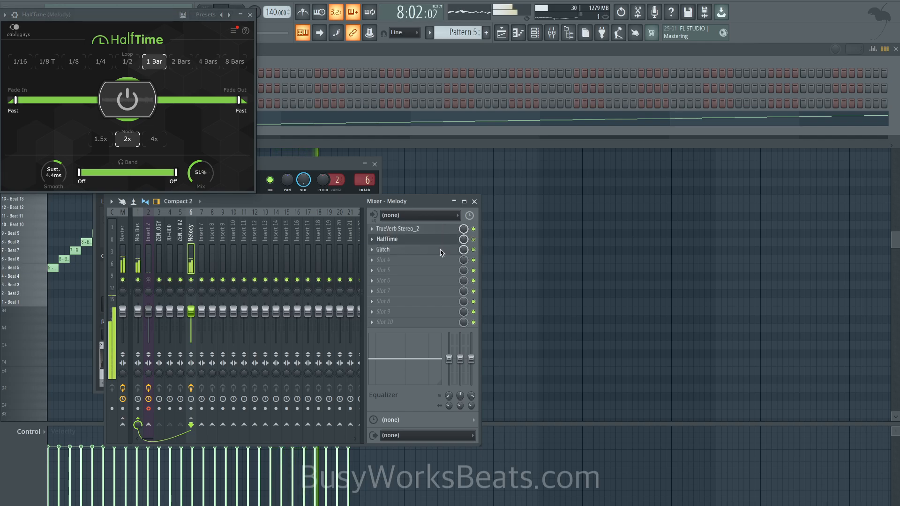
pyautogui.moveTo(200, 174); pyautogui.dragTo(202, 161)
# Raise the pitch shift to its maximum in the sliced harmony's Fruity Slicer and close its window.
pyautogui.click(261, 181)
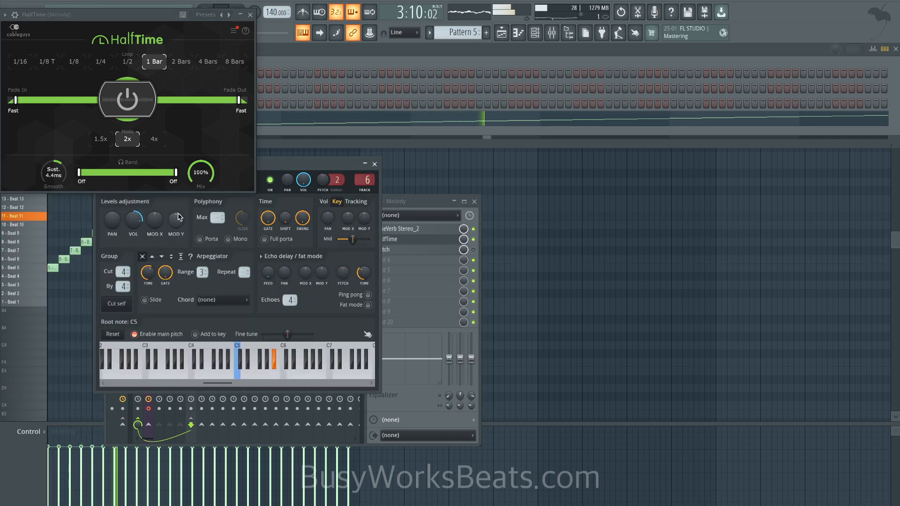
pyautogui.moveTo(260, 166); pyautogui.dragTo(466, 147)
pyautogui.click(313, 162)
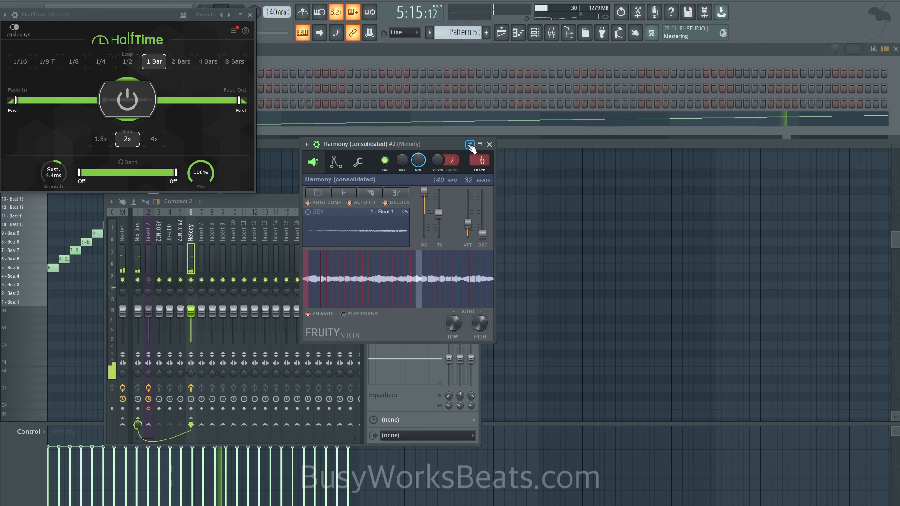
pyautogui.click(490, 144)
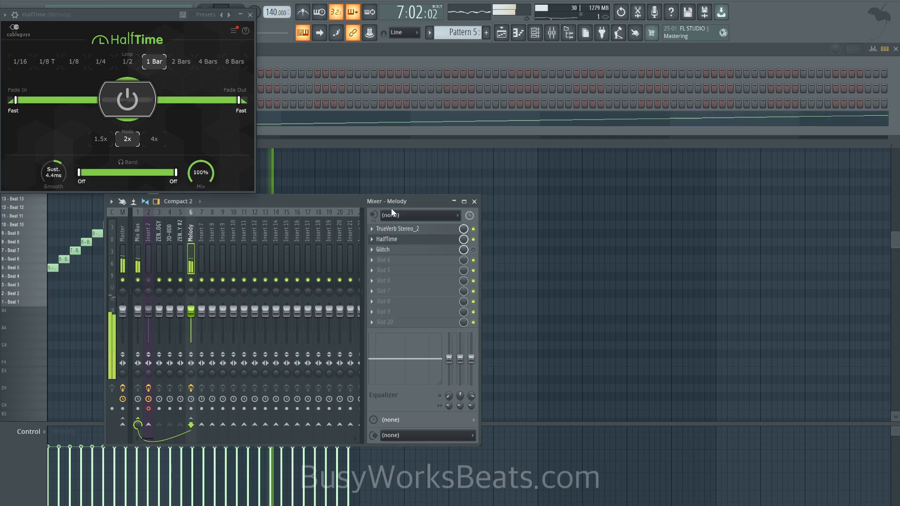
# Lower HalfTime's mix to 25%, stop playback, and unmute Insert 2.
pyautogui.moveTo(210, 161); pyautogui.dragTo(211, 170)
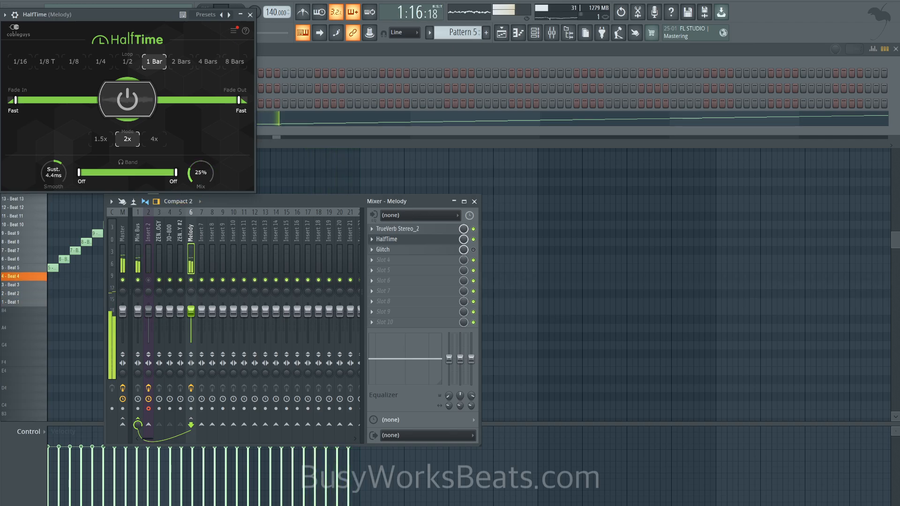
pyautogui.press('space')
pyautogui.click(148, 280)
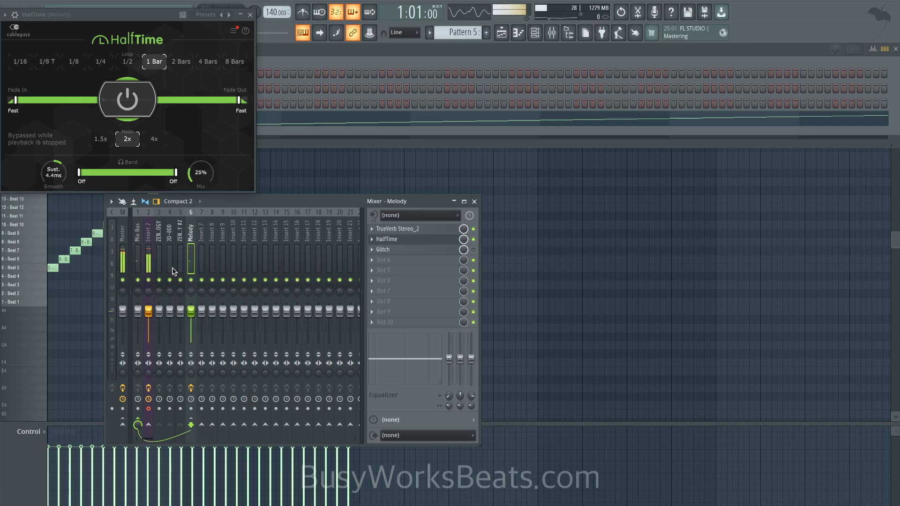
# Audition HalfTime's mix at 30% and higher with short playbacks, ending with the mix at 0% and HalfTime bypassed.
pyautogui.moveTo(215, 178); pyautogui.dragTo(214, 159)
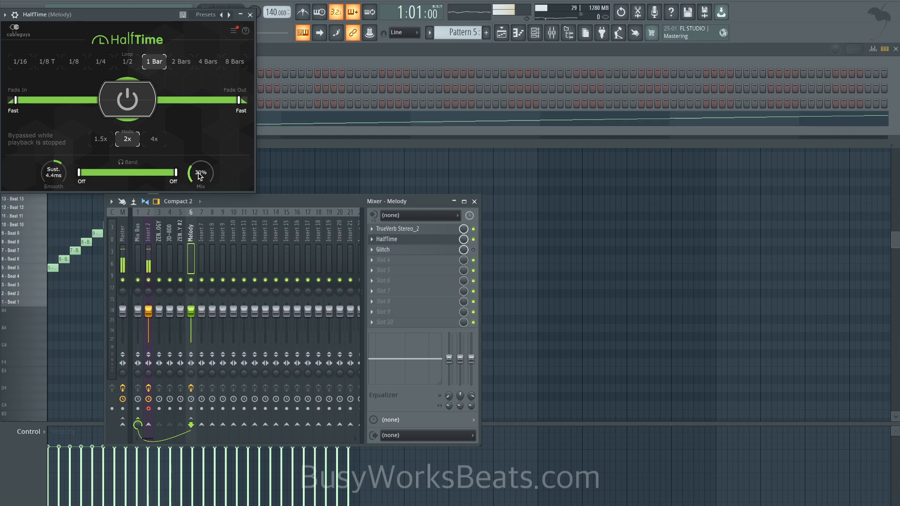
pyautogui.press('space')
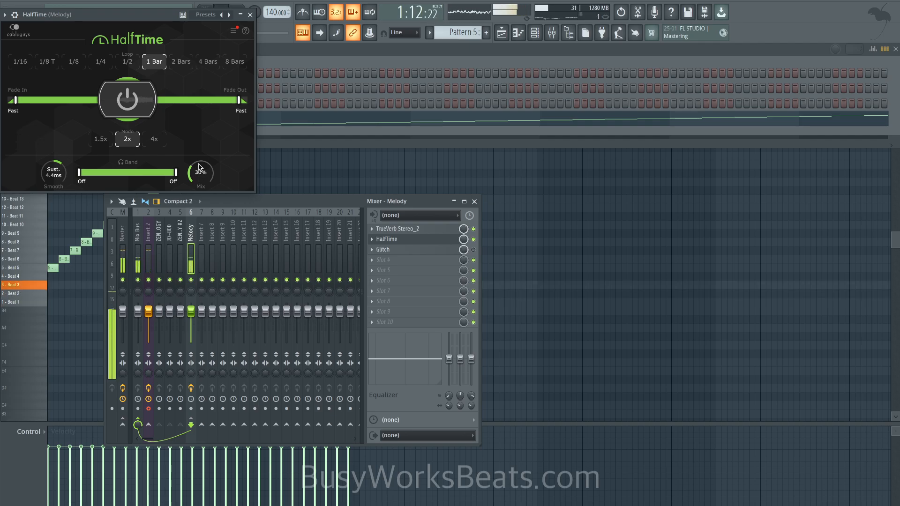
pyautogui.press('space')
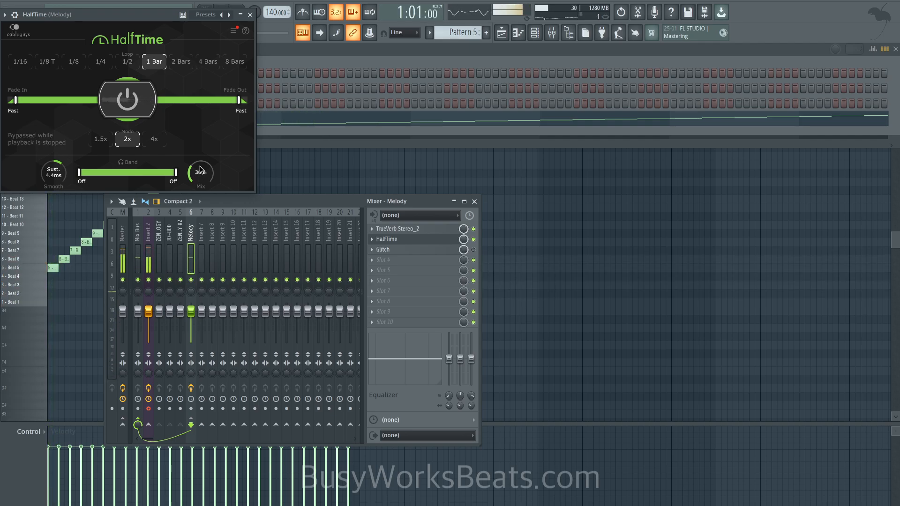
pyautogui.press('space')
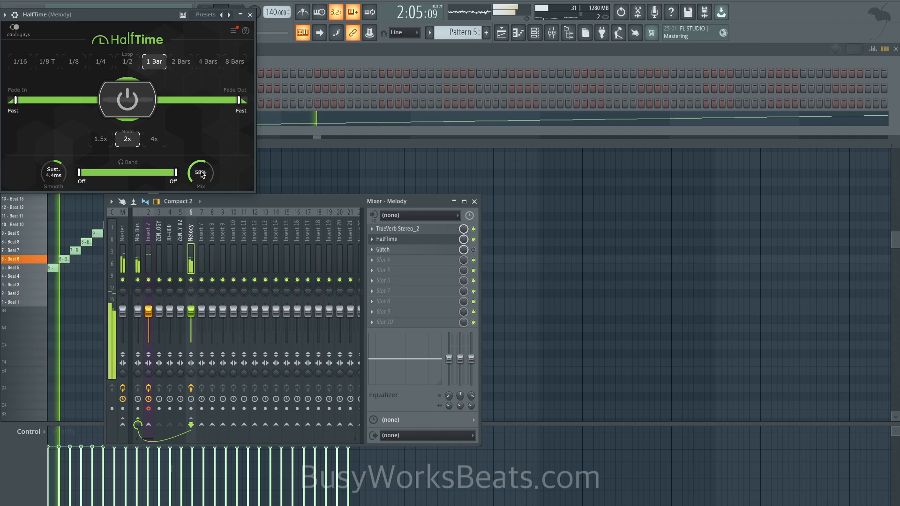
pyautogui.press('space')
pyautogui.moveTo(202, 174); pyautogui.dragTo(202, 200)
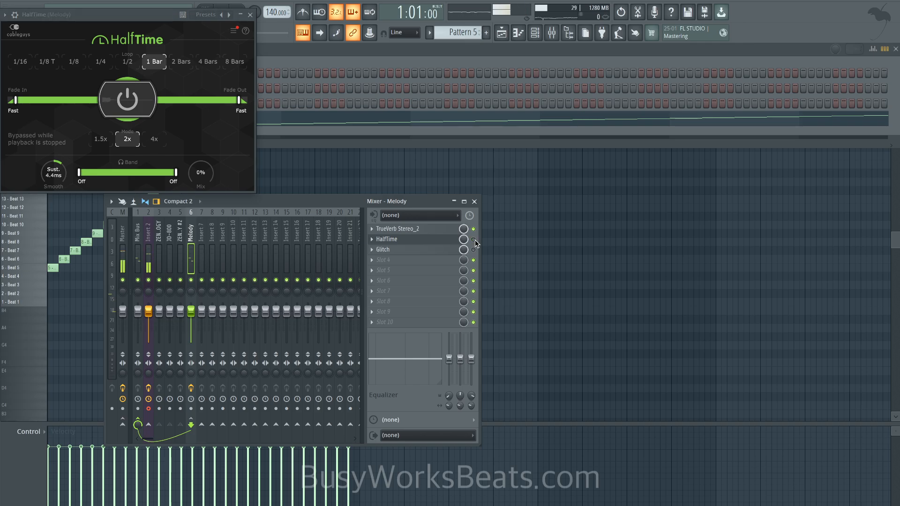
# Compare the Melody track with TrueVerb switched off and on during playback.
pyautogui.click(443, 230)
pyautogui.press('space')
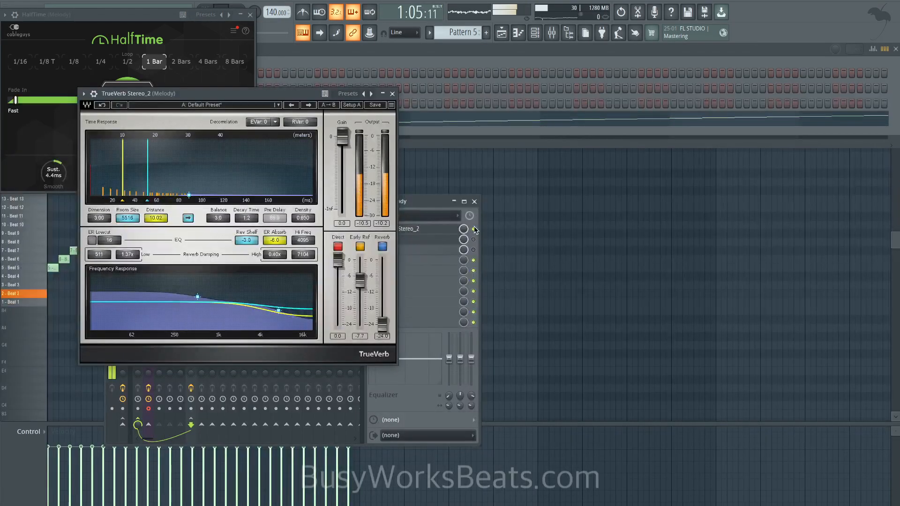
pyautogui.click(474, 229)
pyautogui.click(474, 229)
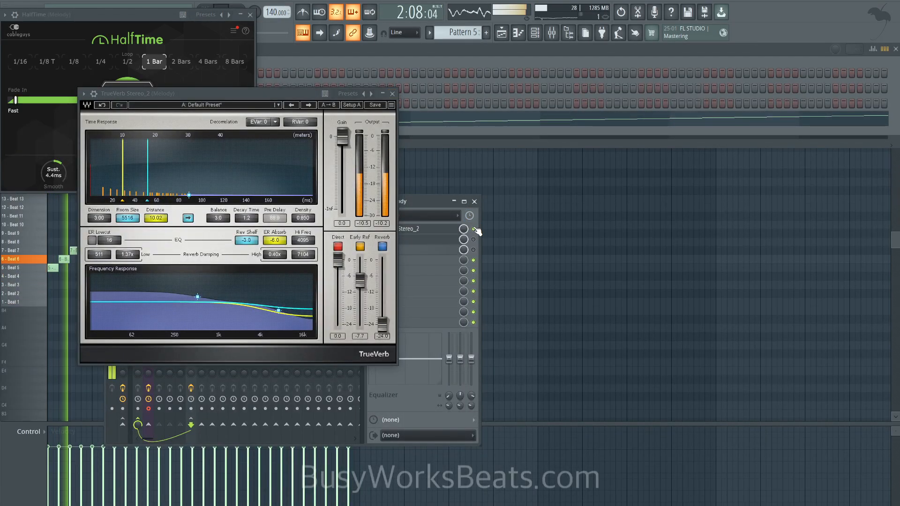
pyautogui.click(393, 94)
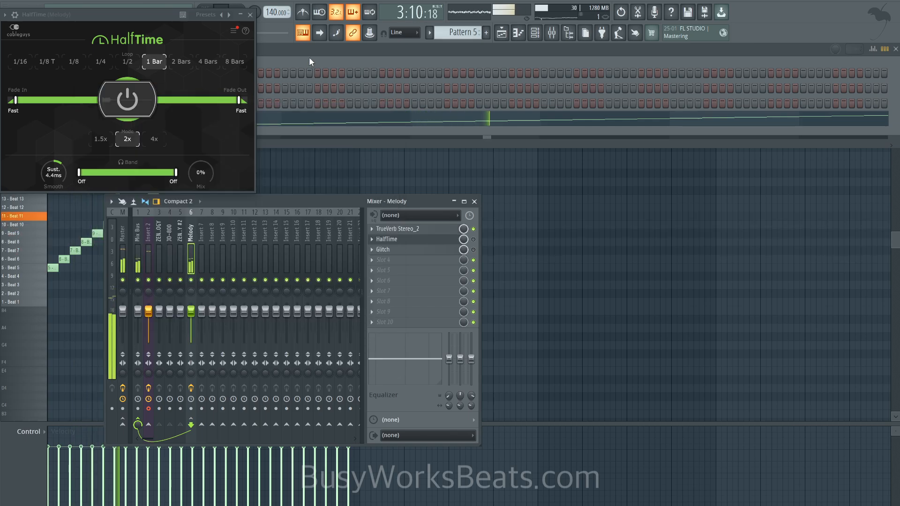
# Close HalfTime and bring the pitch shift in the sliced harmony's Fruity Slicer back down to about the middle.
pyautogui.click(250, 15)
pyautogui.click(104, 120)
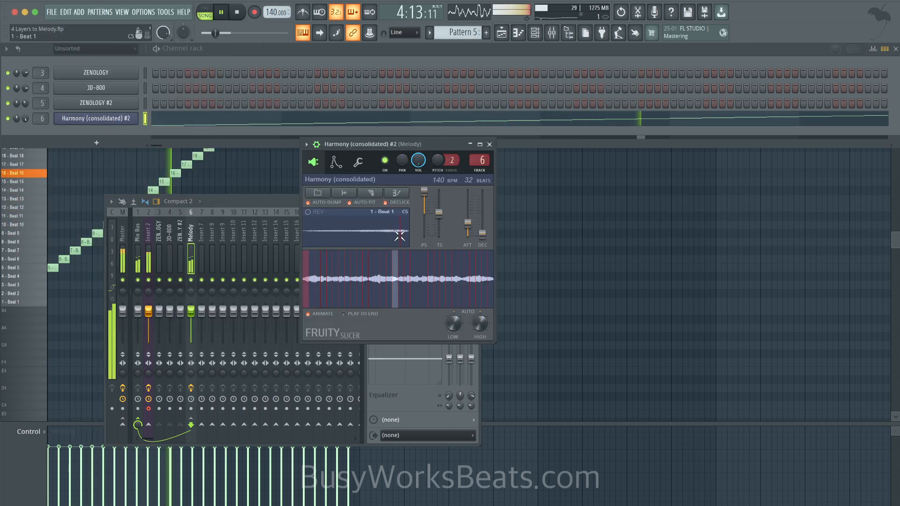
pyautogui.moveTo(424, 191); pyautogui.dragTo(425, 207)
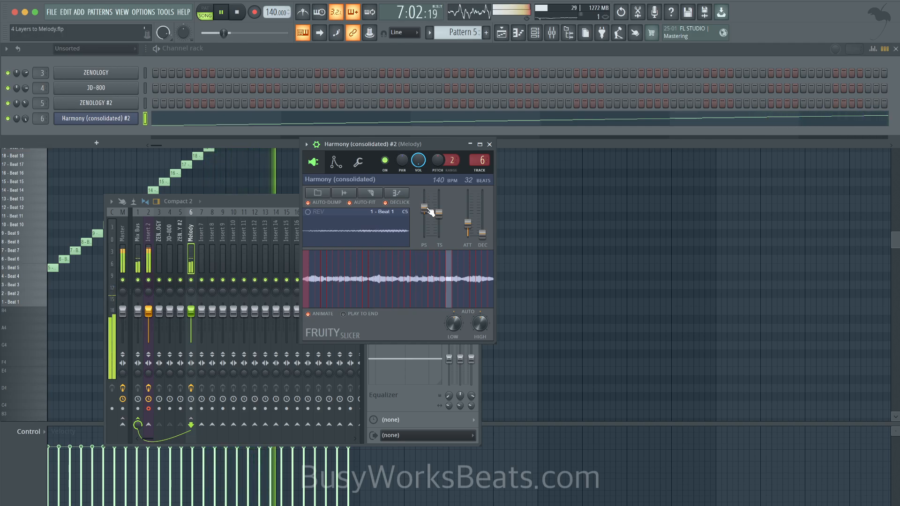
# Restart playback from the beginning, close the sliced harmony's Fruity Slicer, and mute Insert 2 to audition the resampled melody.
pyautogui.press('space')
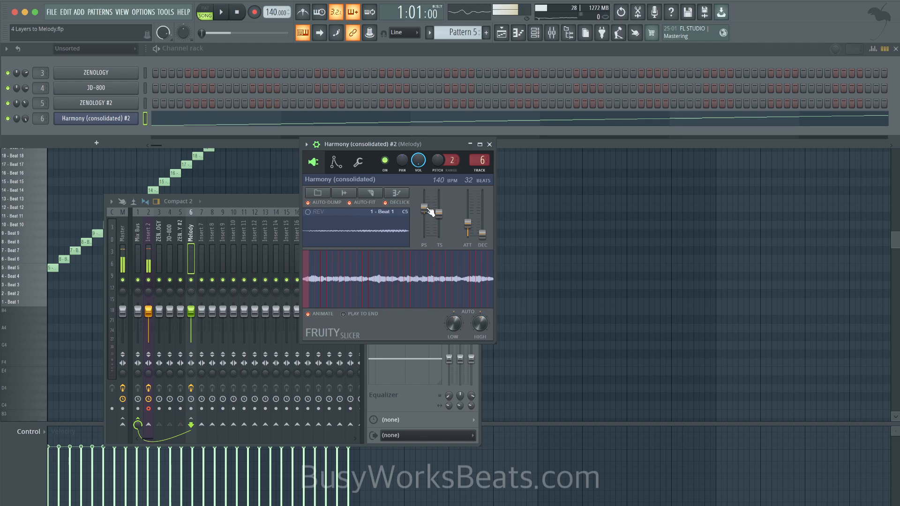
pyautogui.press('space')
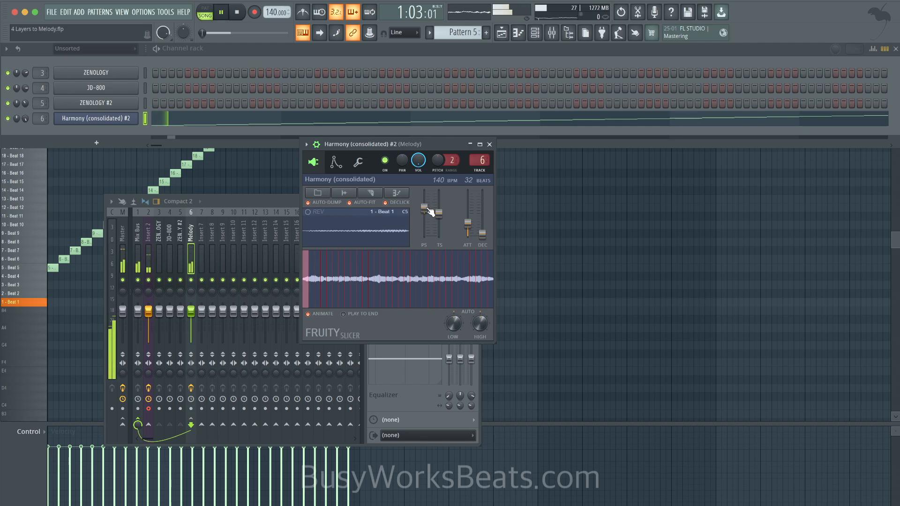
pyautogui.click(489, 145)
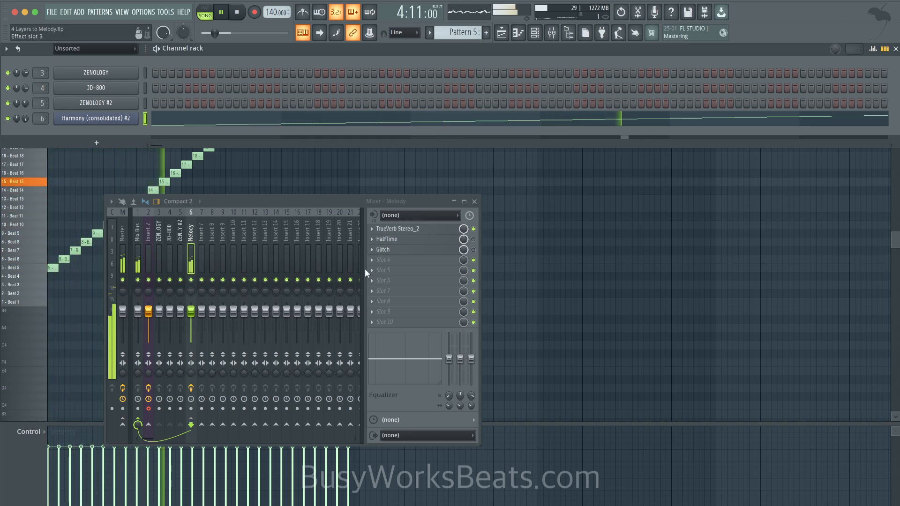
pyautogui.click(148, 280)
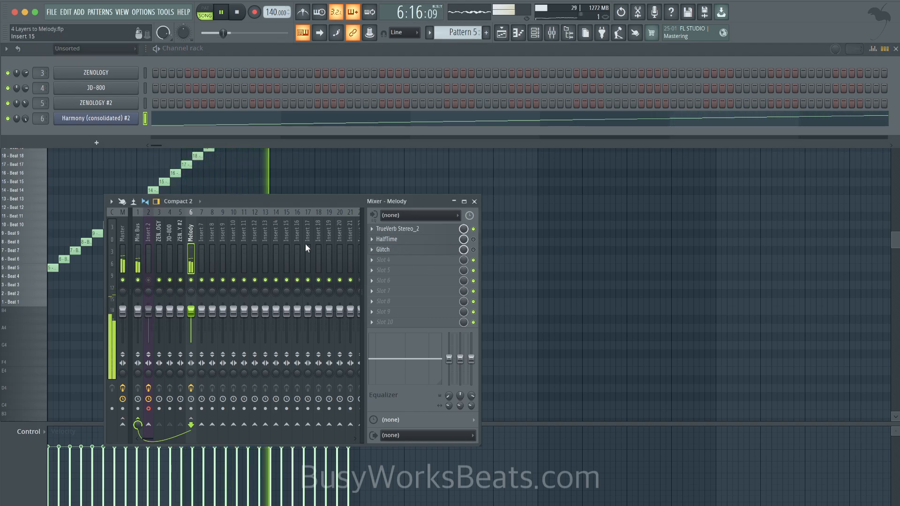
# Raise the attack in the sliced harmony's Fruity Slicer to slightly above the middle, and close the slicer and mixer with playback stopped and Insert 2 unmuted.
pyautogui.click(156, 117)
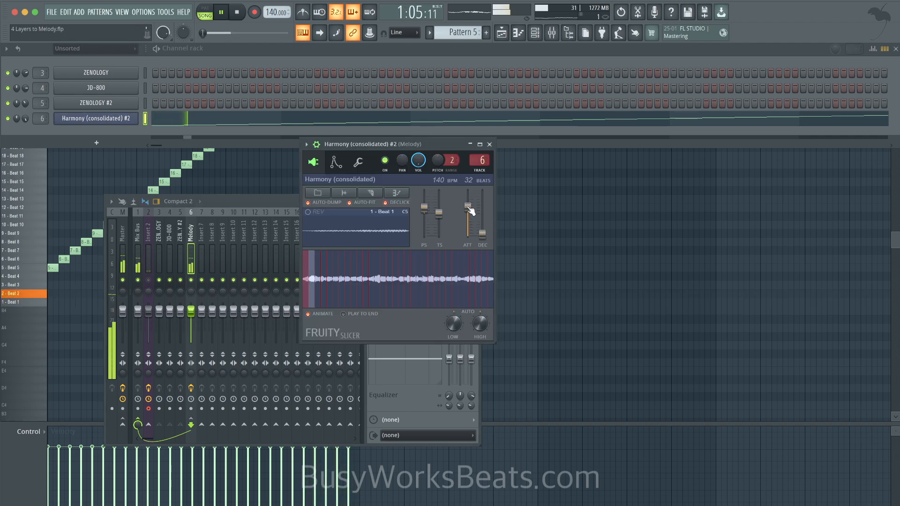
pyautogui.click(489, 144)
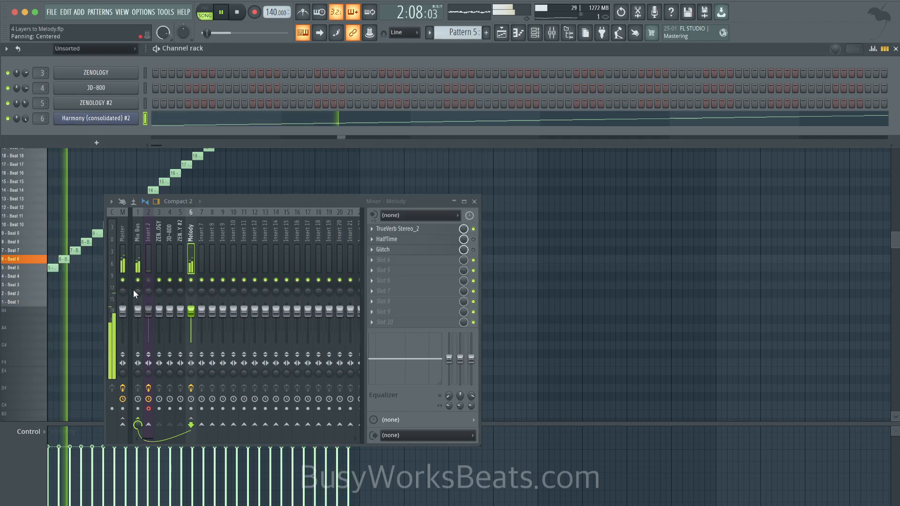
pyautogui.press('space')
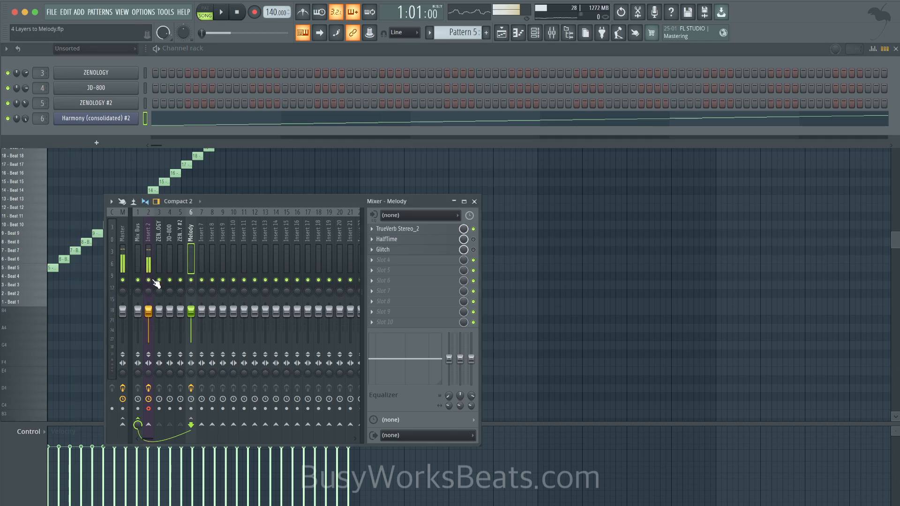
pyautogui.click(474, 201)
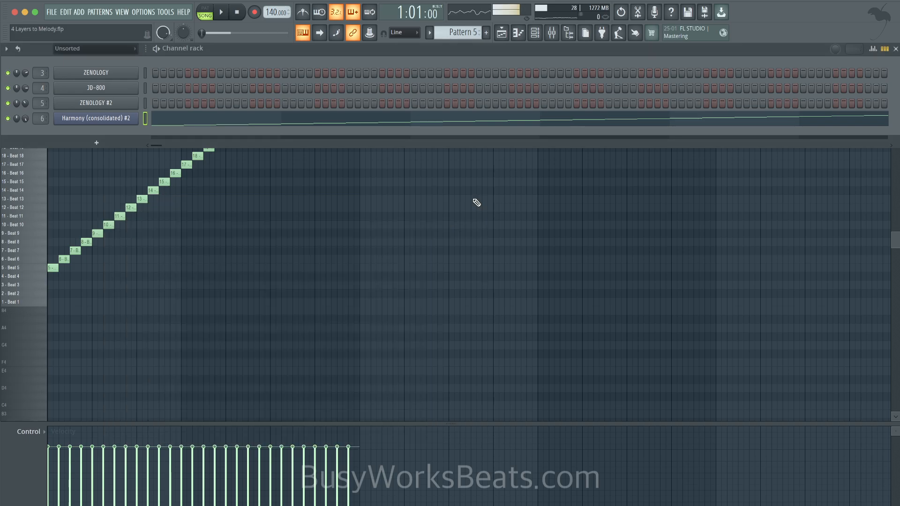